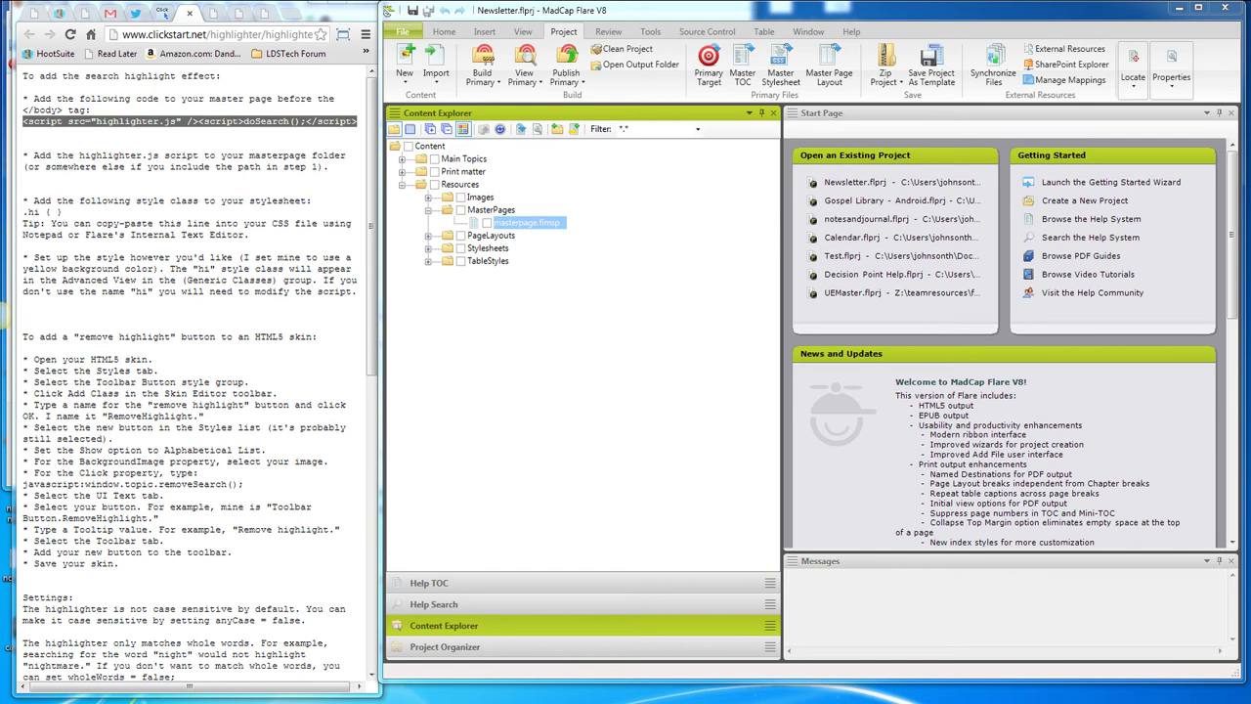
Select the <script src="highlighter.js" /> line on the browser's instructions page
click(280, 116)
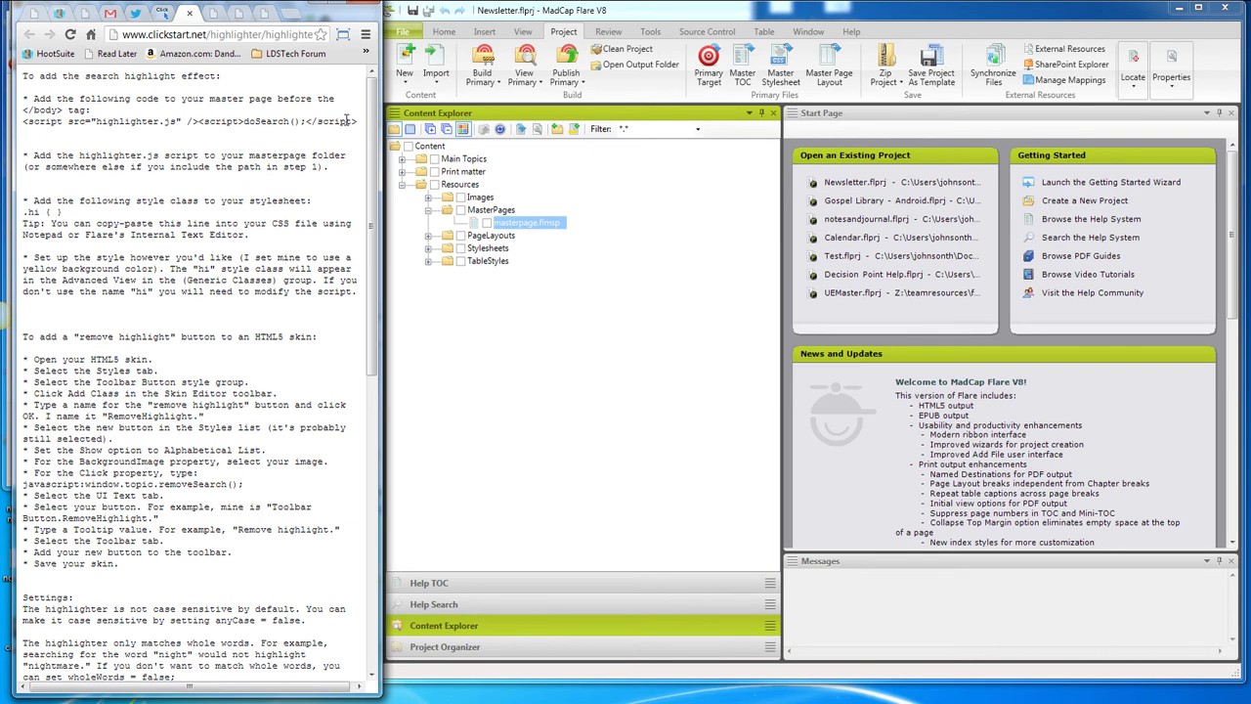
drag(358, 123, 23, 123)
key(ctrl+c)
Paste the copied highlighter.js script line before </body> in masterpage.flmsp and save it
right_click(23, 123)
click(46, 130)
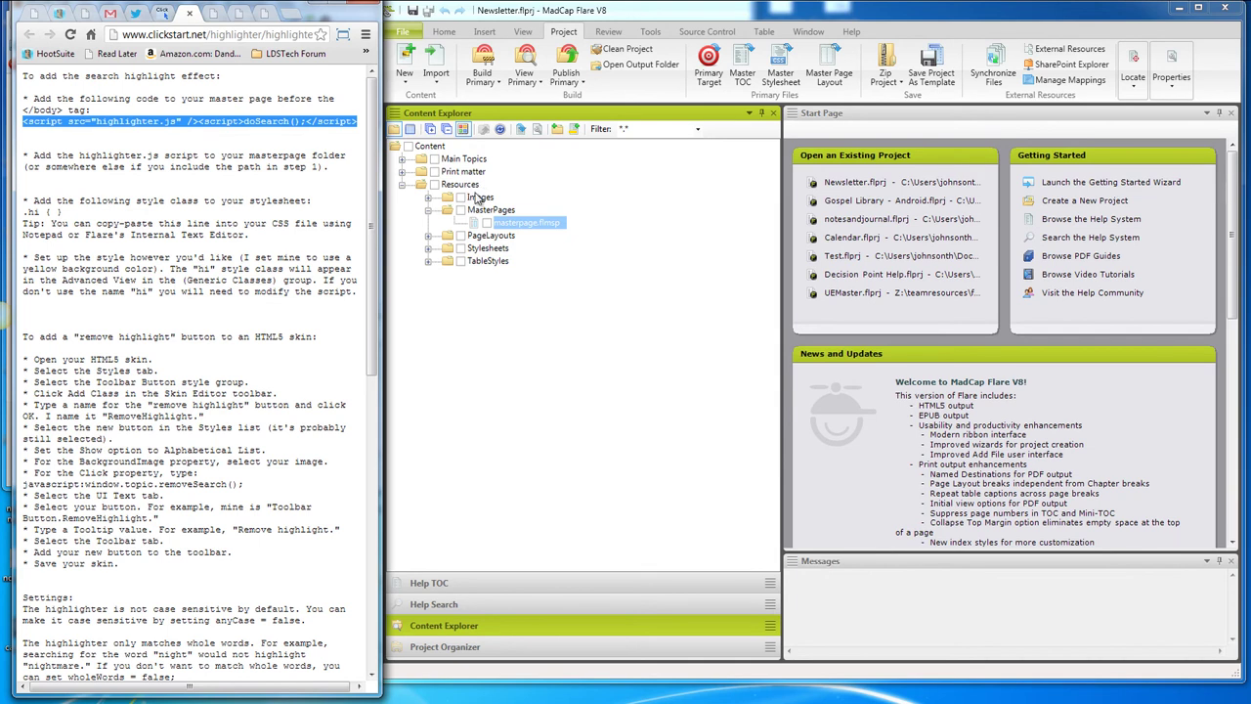
right_click(530, 223)
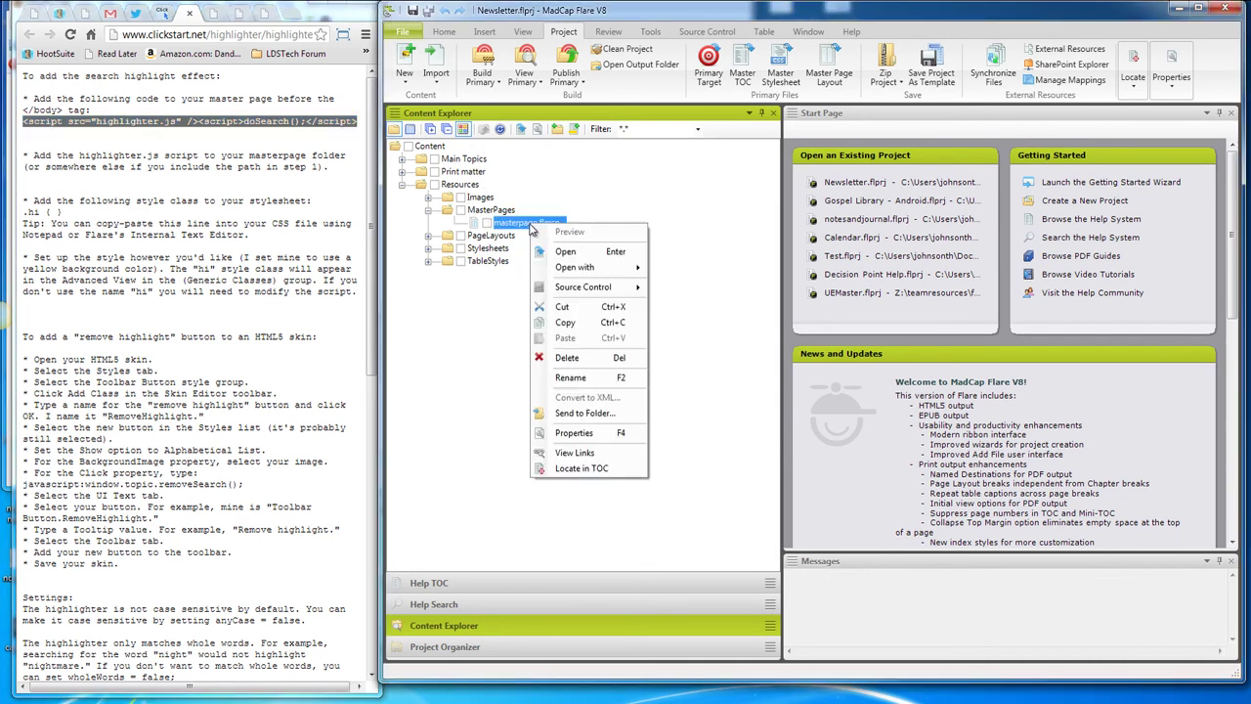
mouse_move(591, 269)
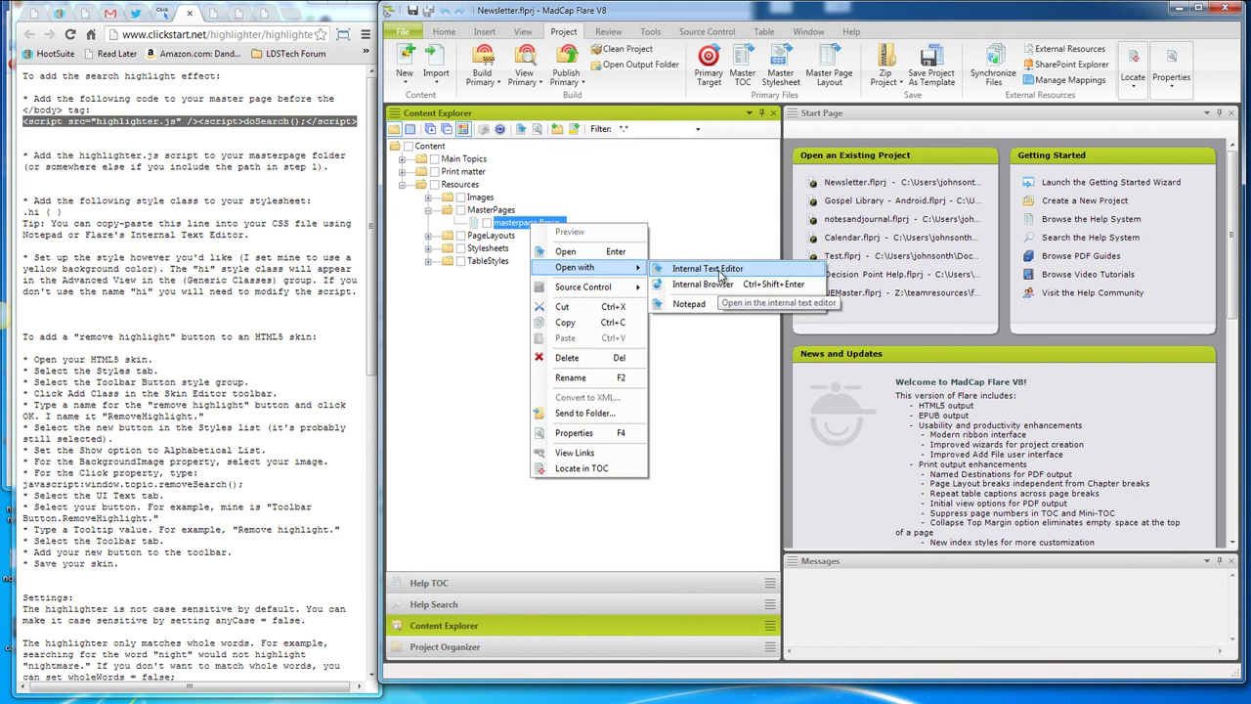
click(722, 283)
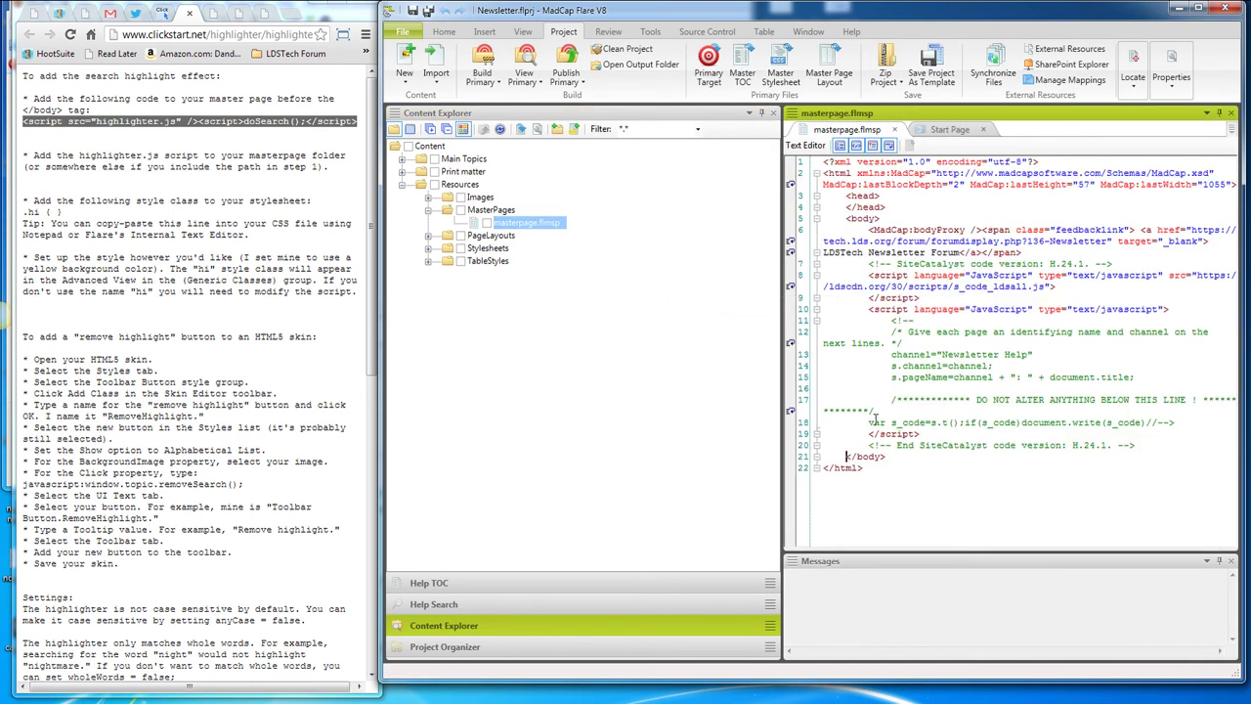
key(ctrl+v)
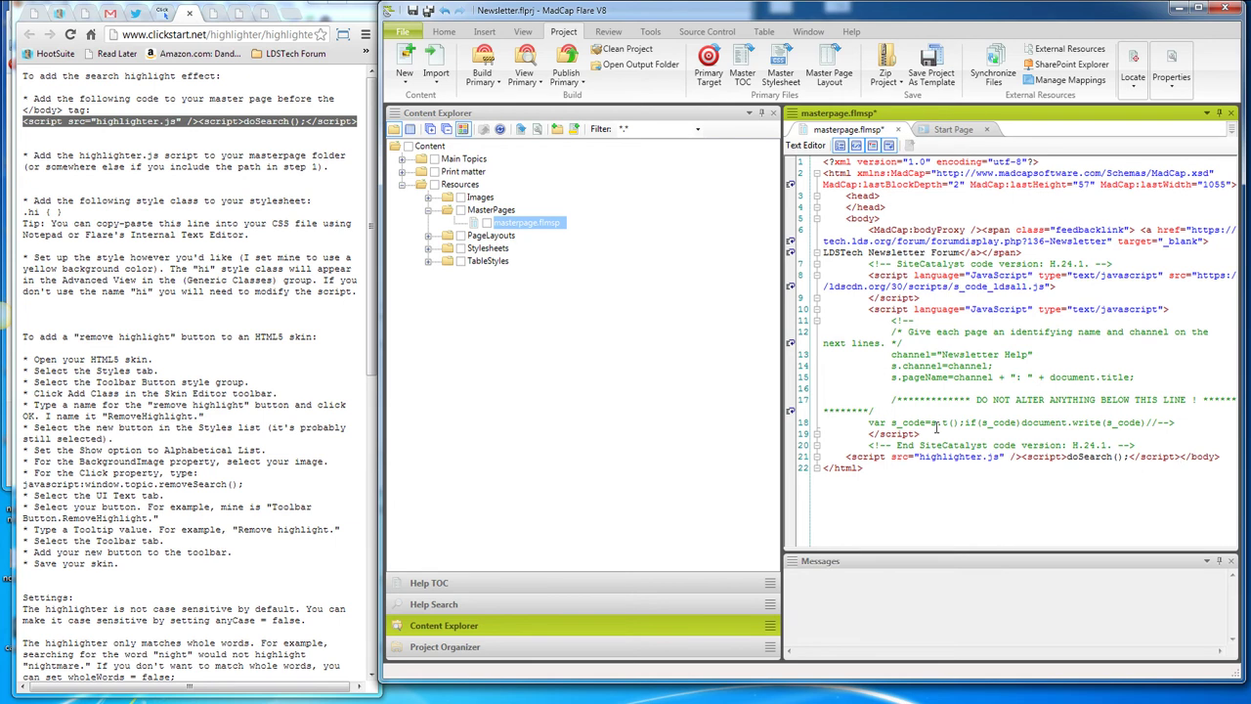
click(413, 10)
click(89, 147)
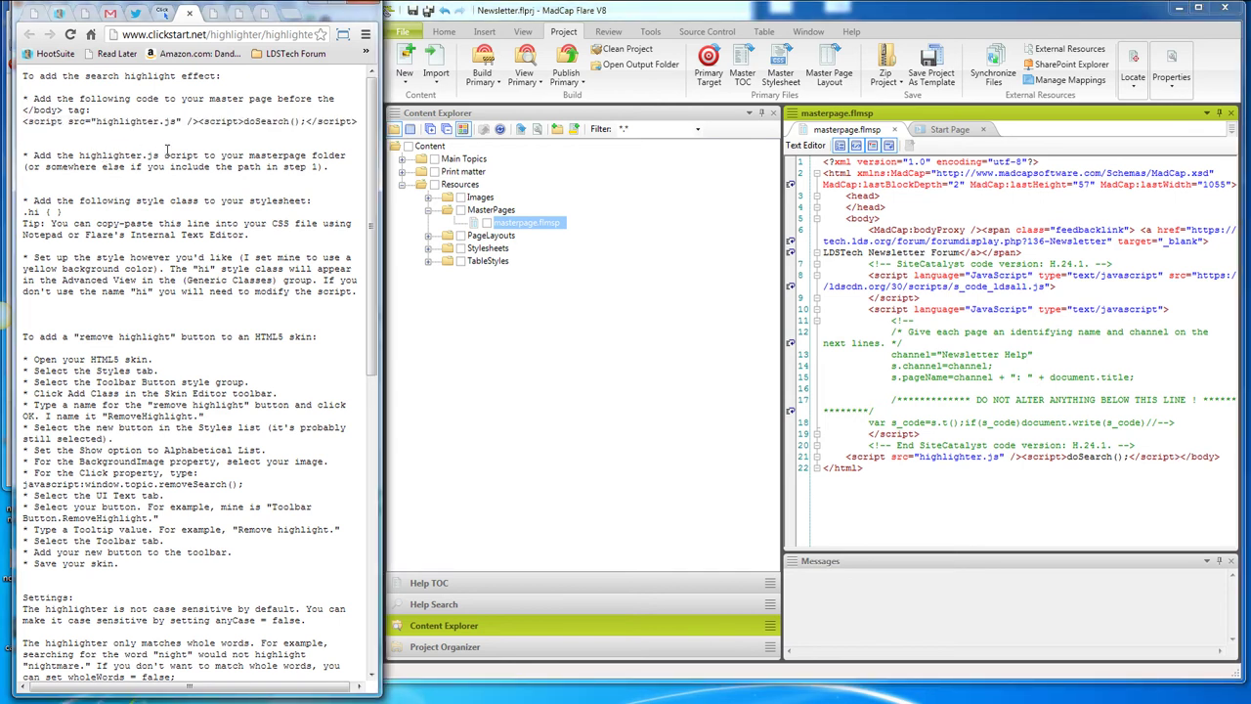
Open the project's MasterPages folder in Windows Explorer and move it aside
click(484, 217)
right_click(484, 216)
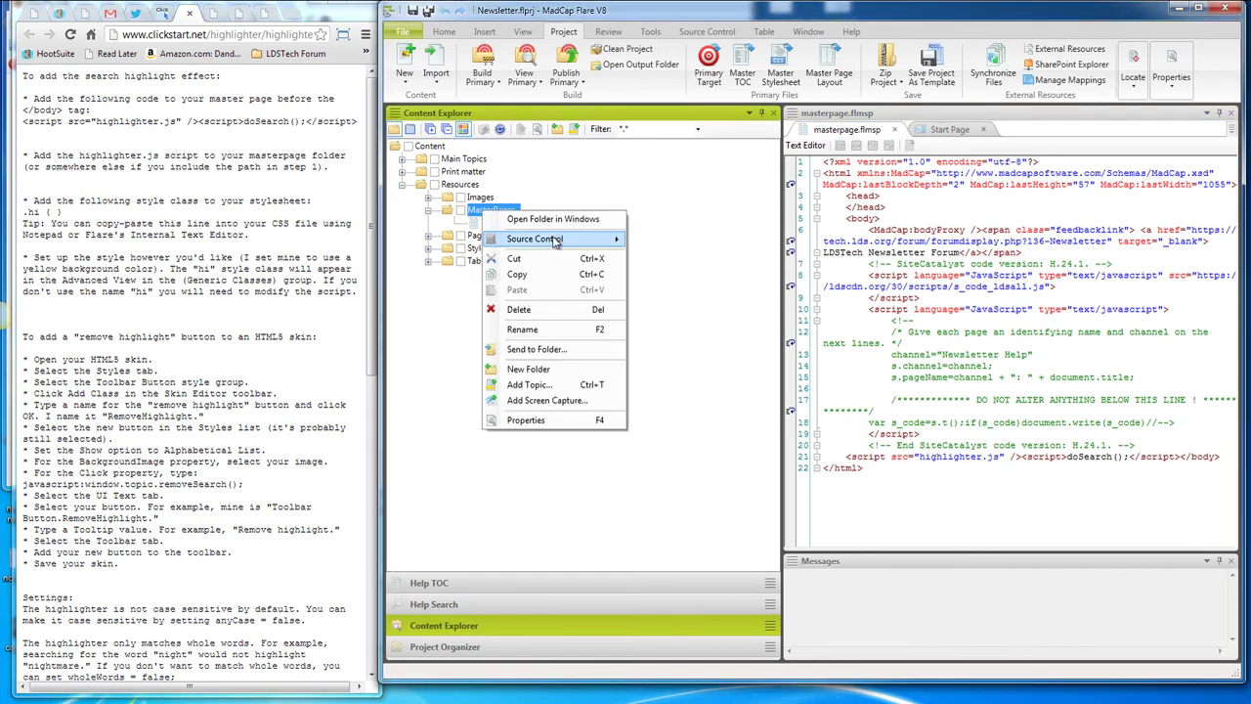
mouse_move(556, 244)
click(553, 219)
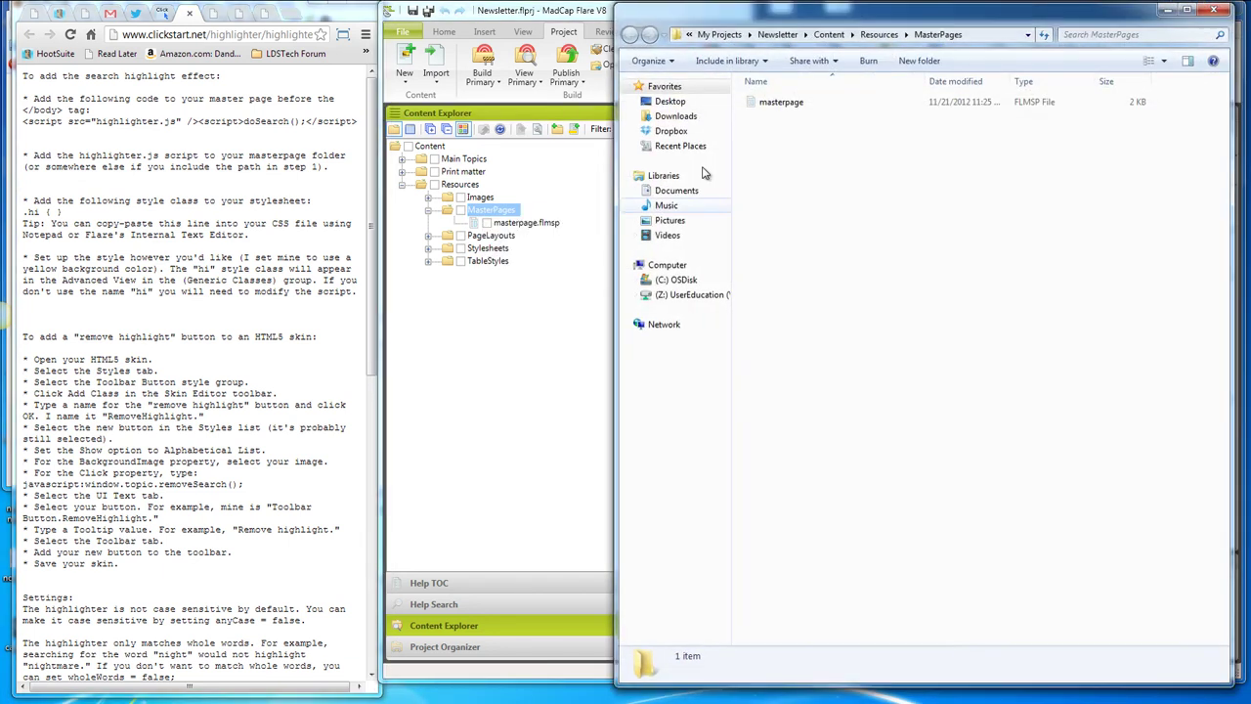
drag(780, 21, 390, 16)
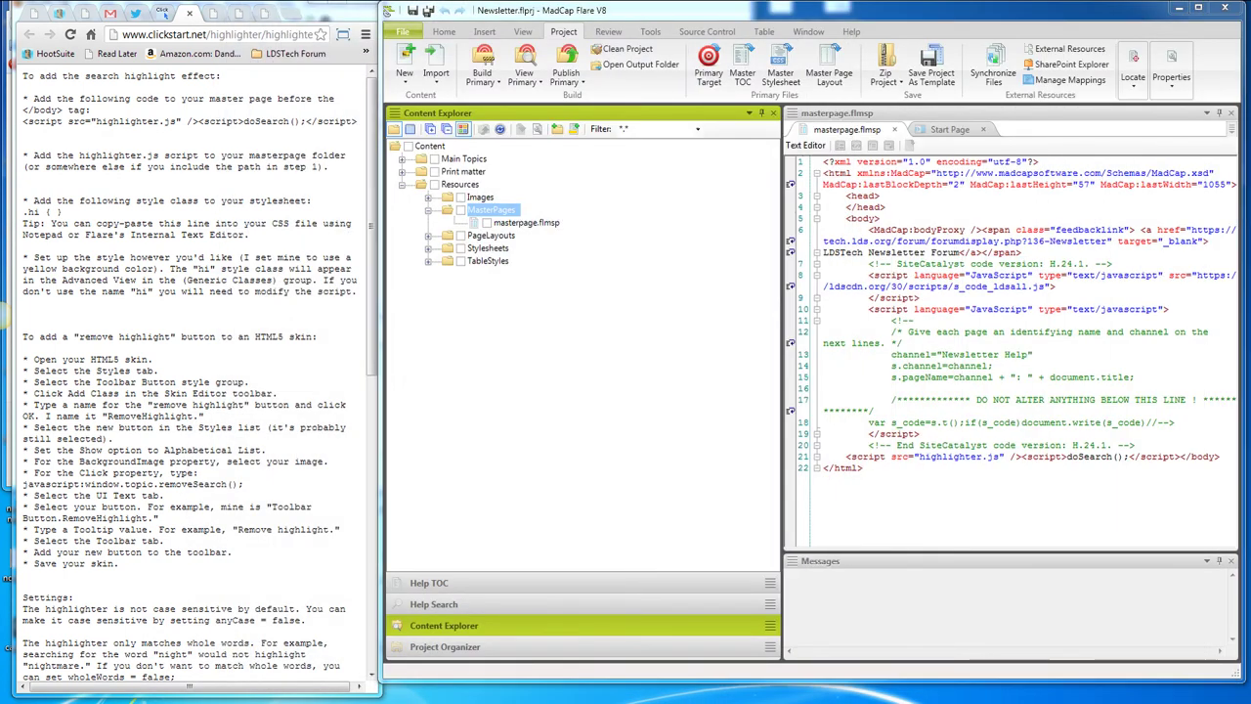
Browse to Desktop > highlighter and open the highlighter_files zip archive
key(super)
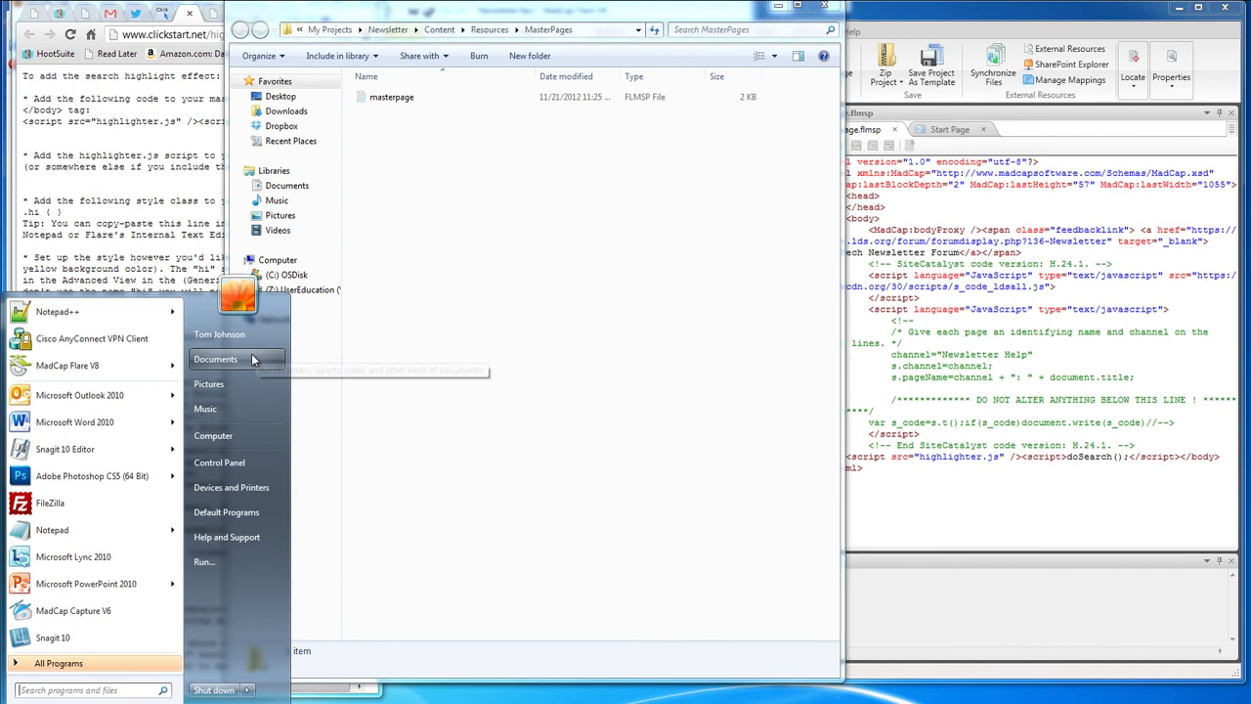
click(301, 365)
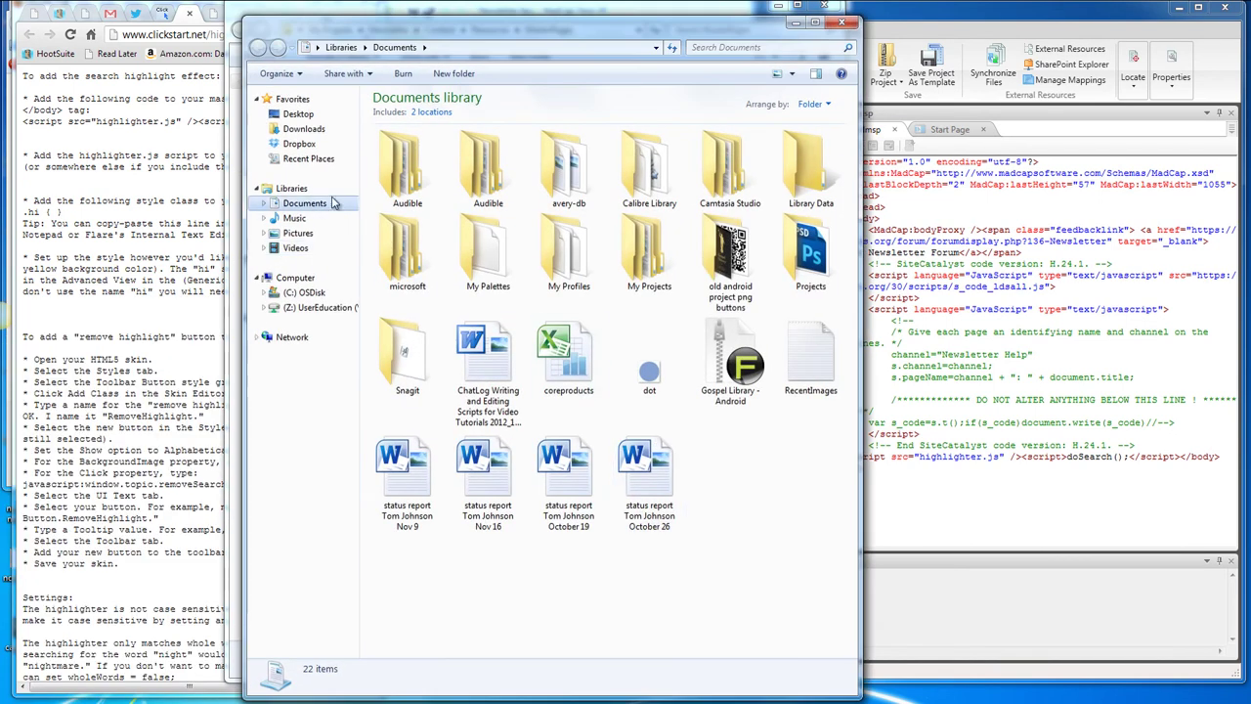
click(303, 114)
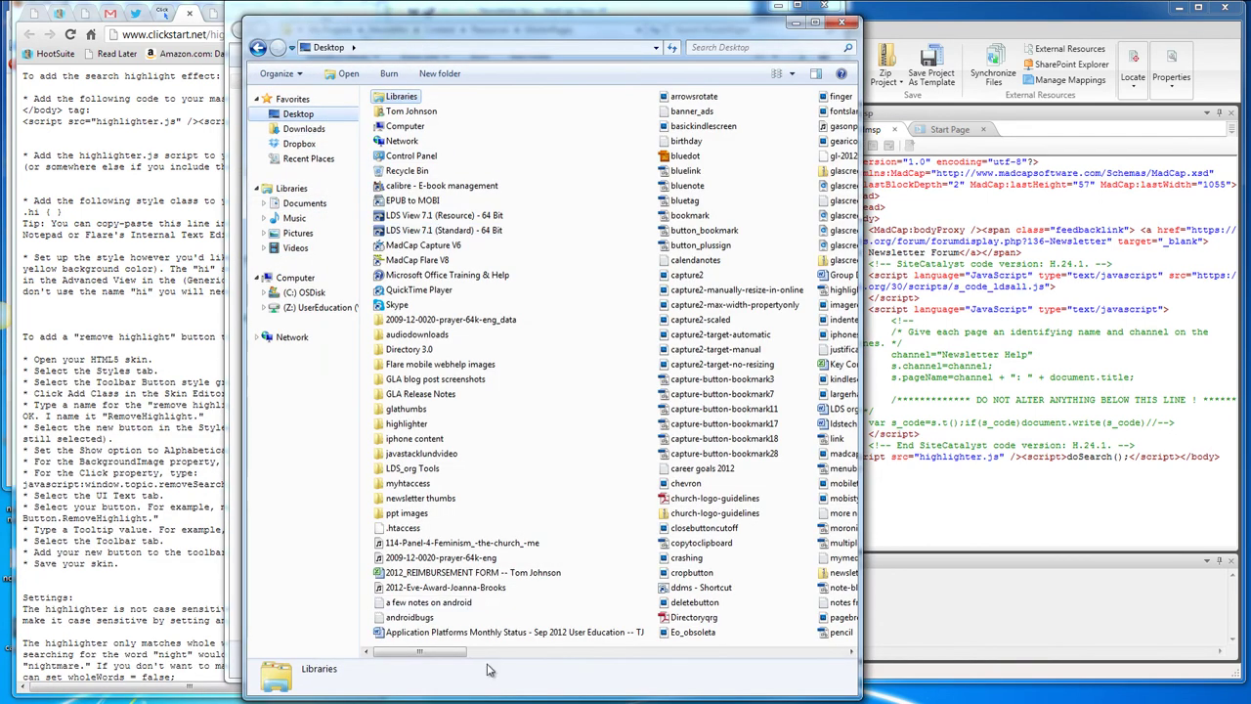
double_click(406, 424)
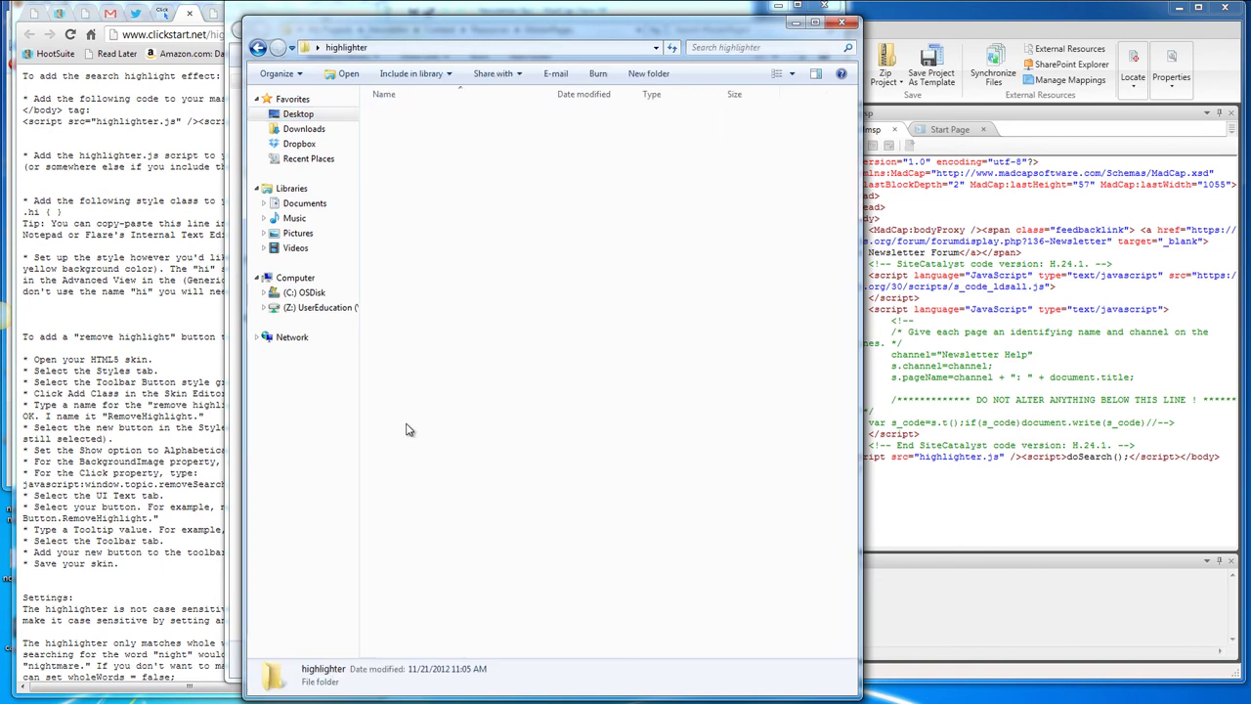
mouse_move(440, 27)
mouse_down()
mouse_move(702, 40)
mouse_move(978, 76)
mouse_up()
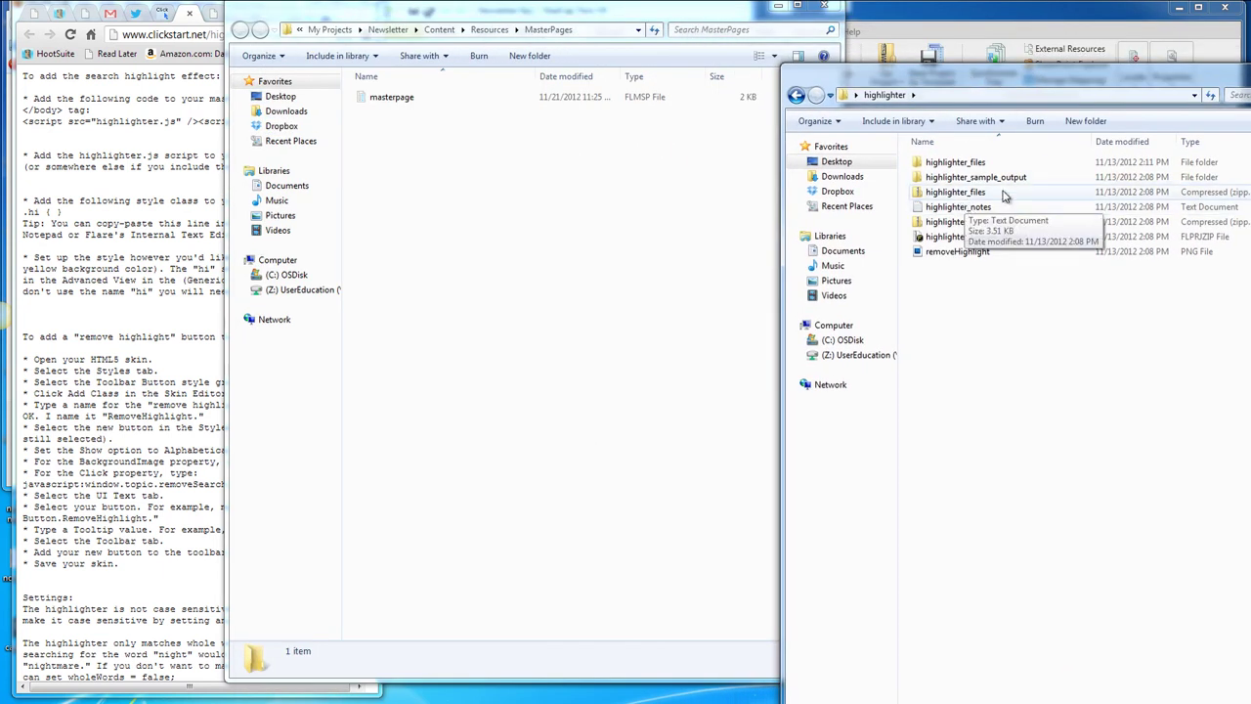
double_click(978, 163)
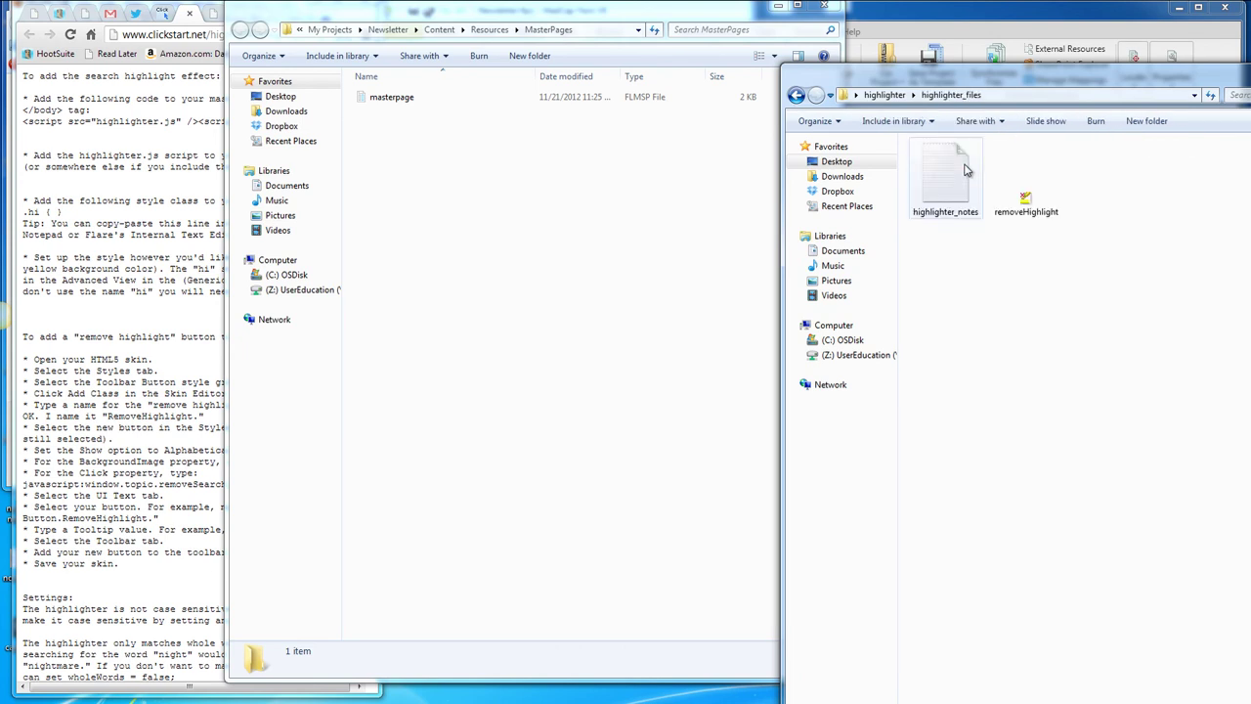
click(885, 95)
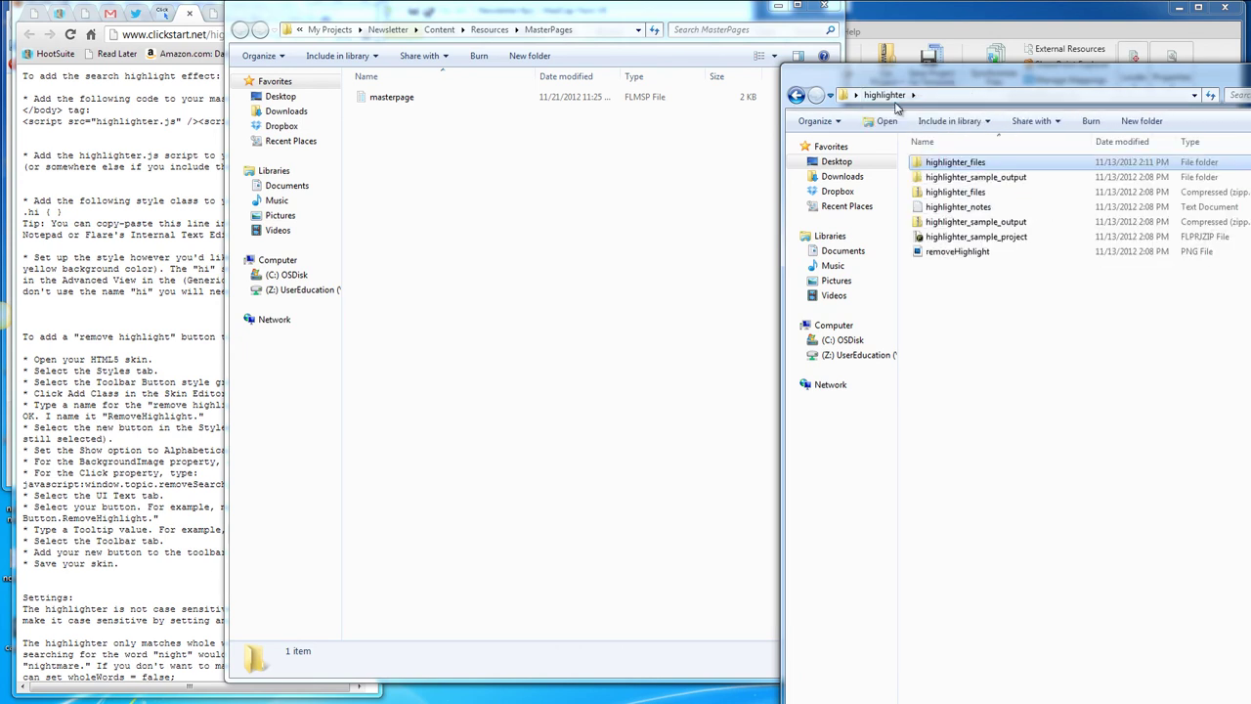
double_click(968, 192)
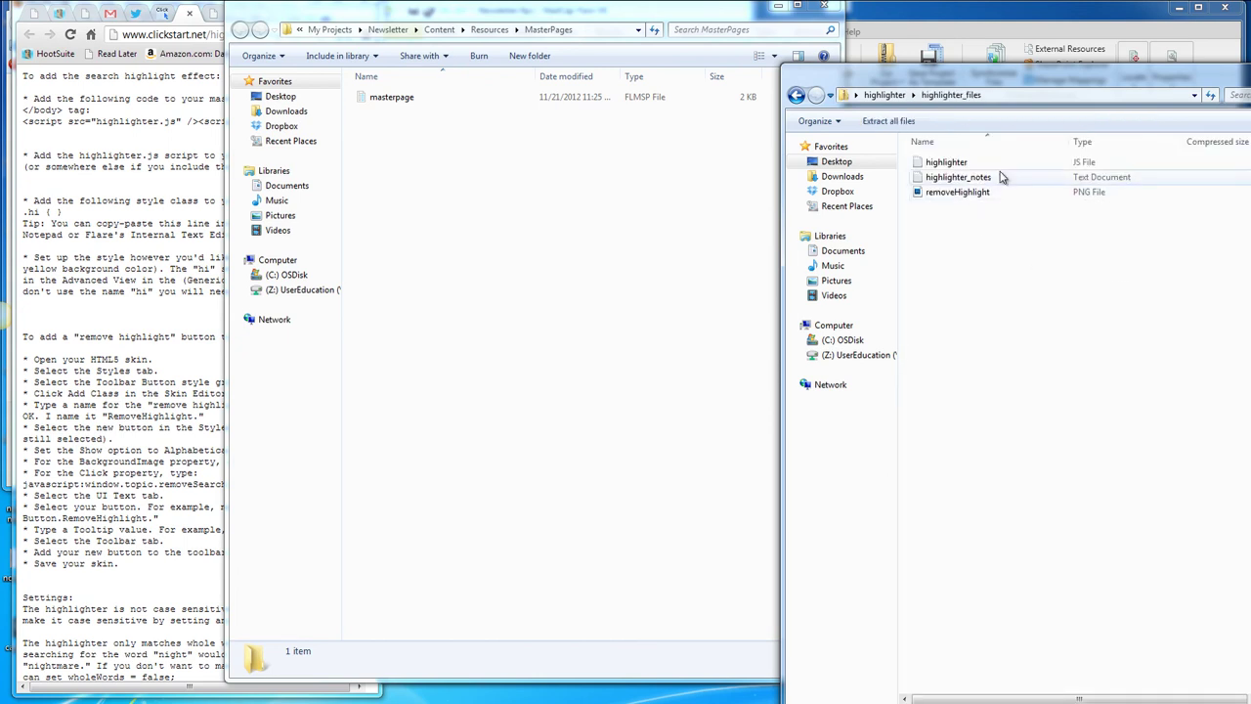
Copy highlighter.js from the archive and paste it into the MasterPages folder
right_click(954, 168)
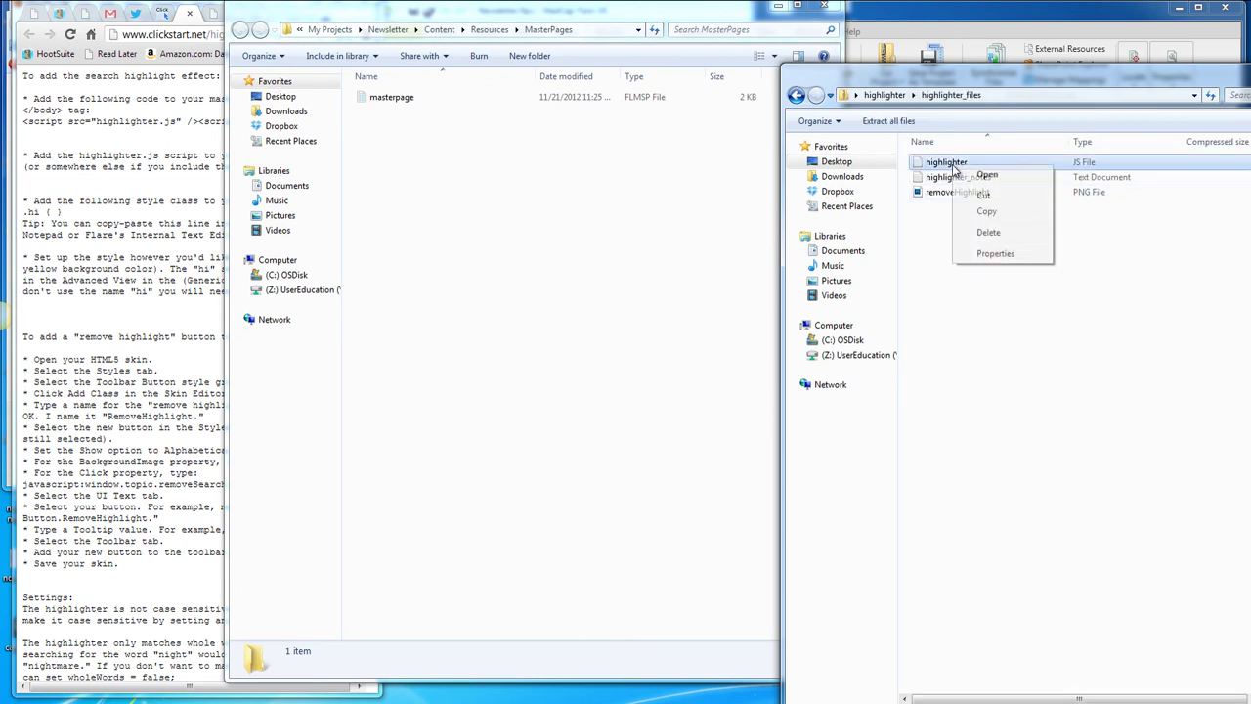
click(995, 212)
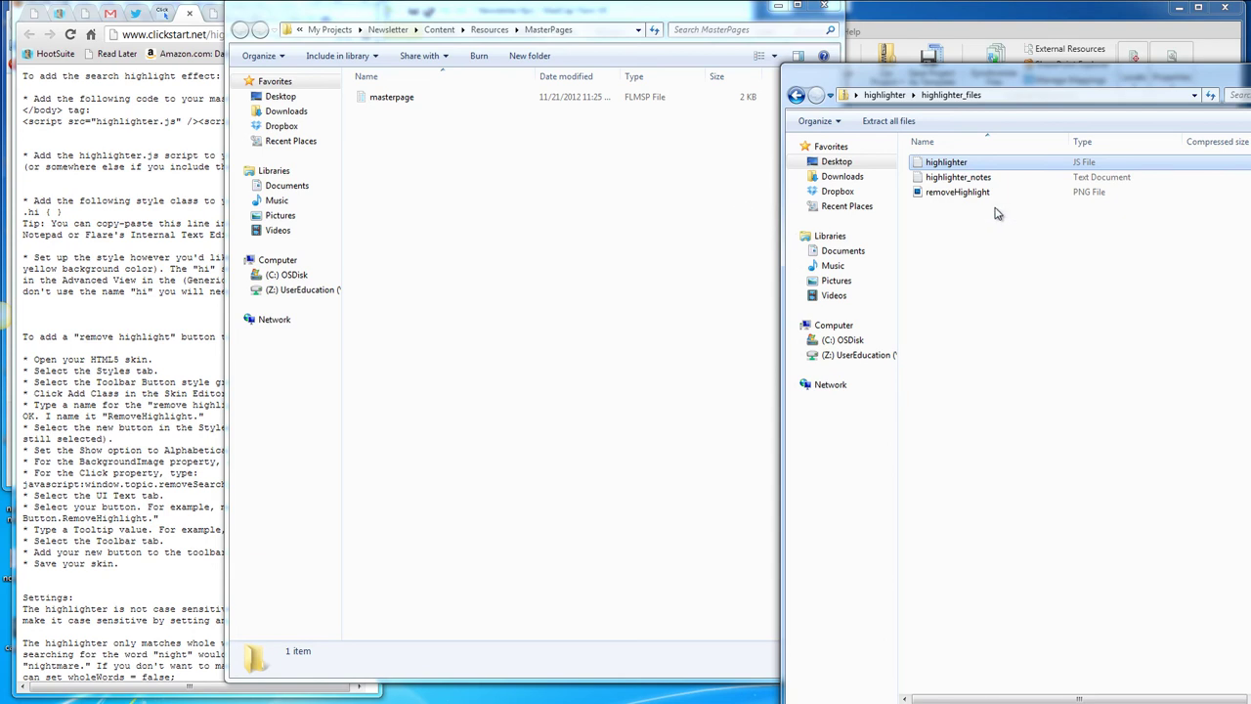
right_click(440, 187)
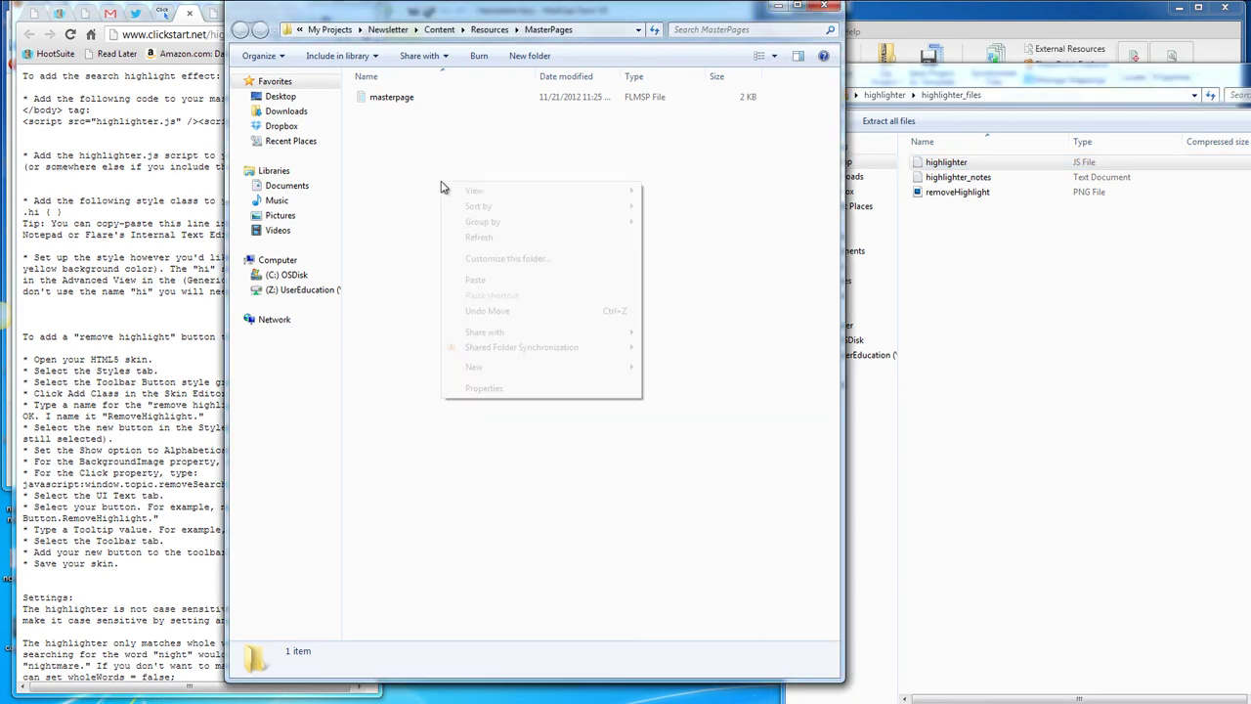
click(494, 281)
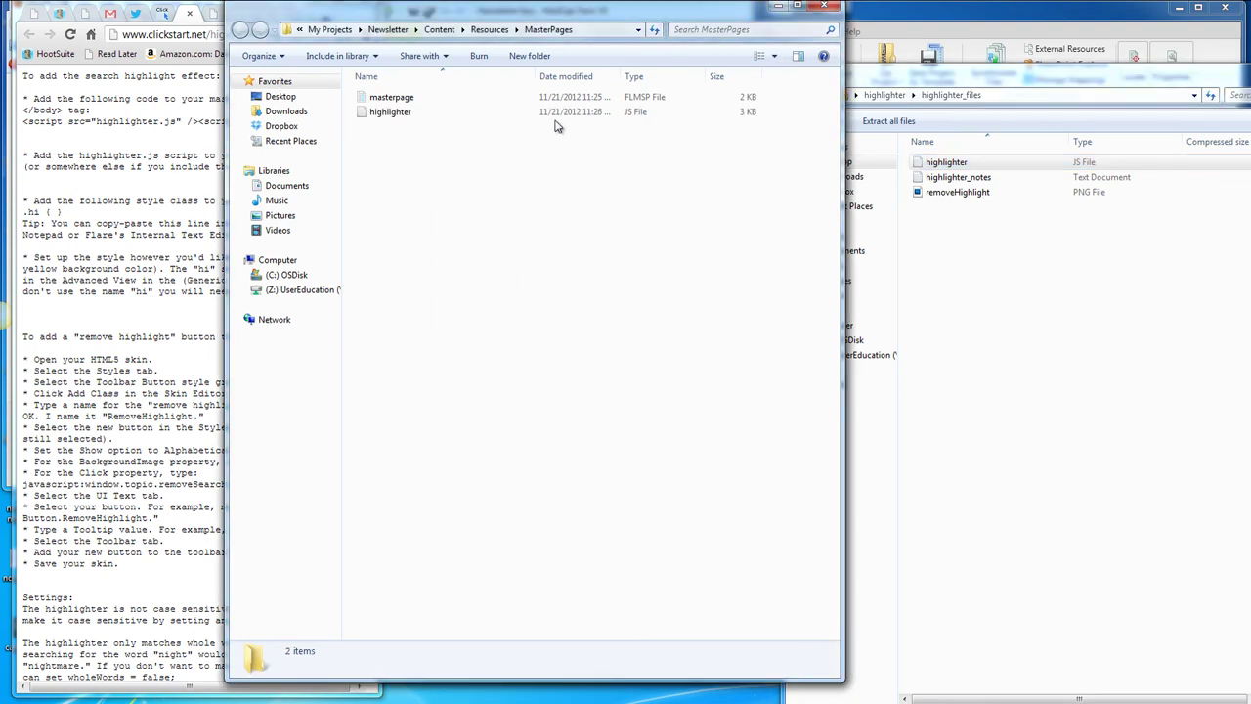
mouse_move(449, 113)
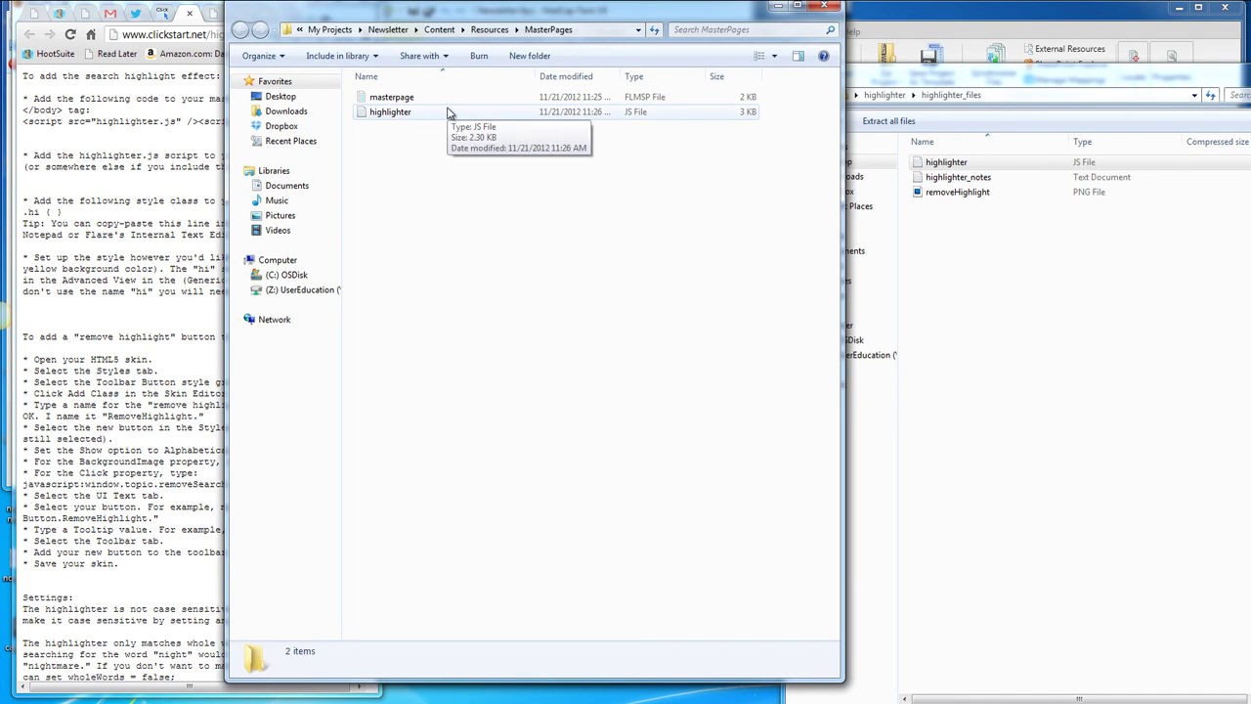
click(153, 188)
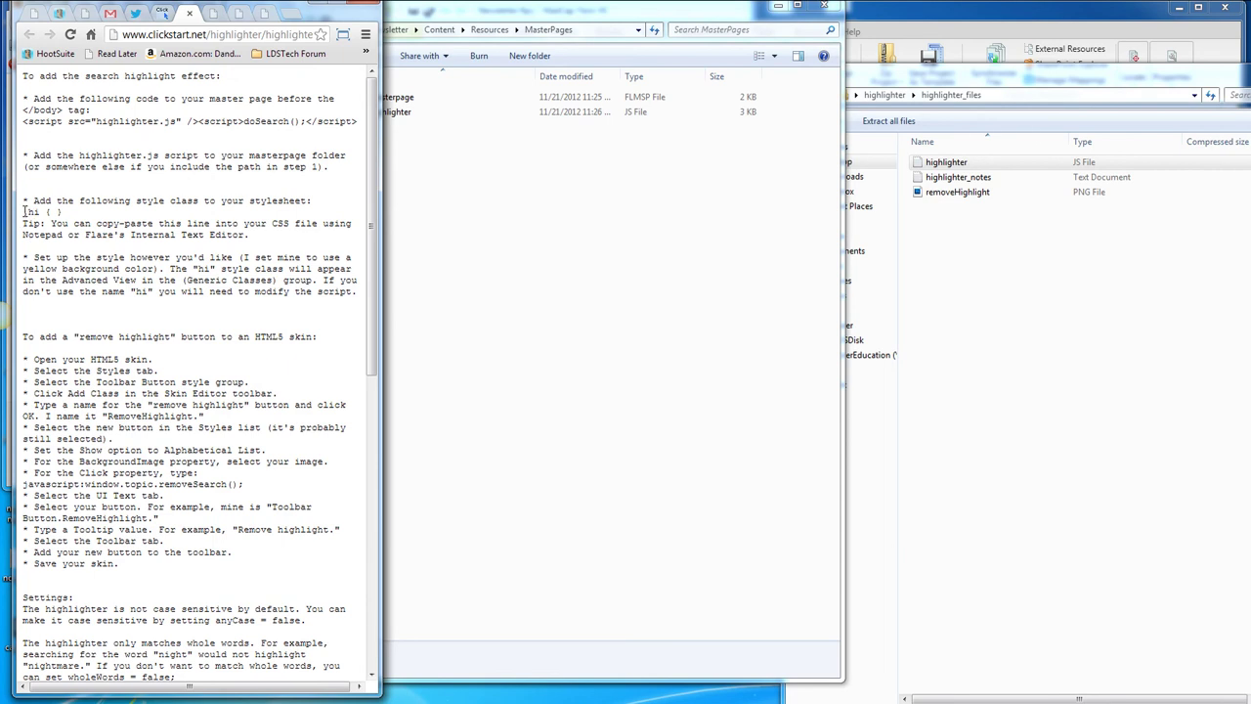
Close the folder window and open modern.css from Stylesheets in Flare's Internal Text Editor
click(826, 6)
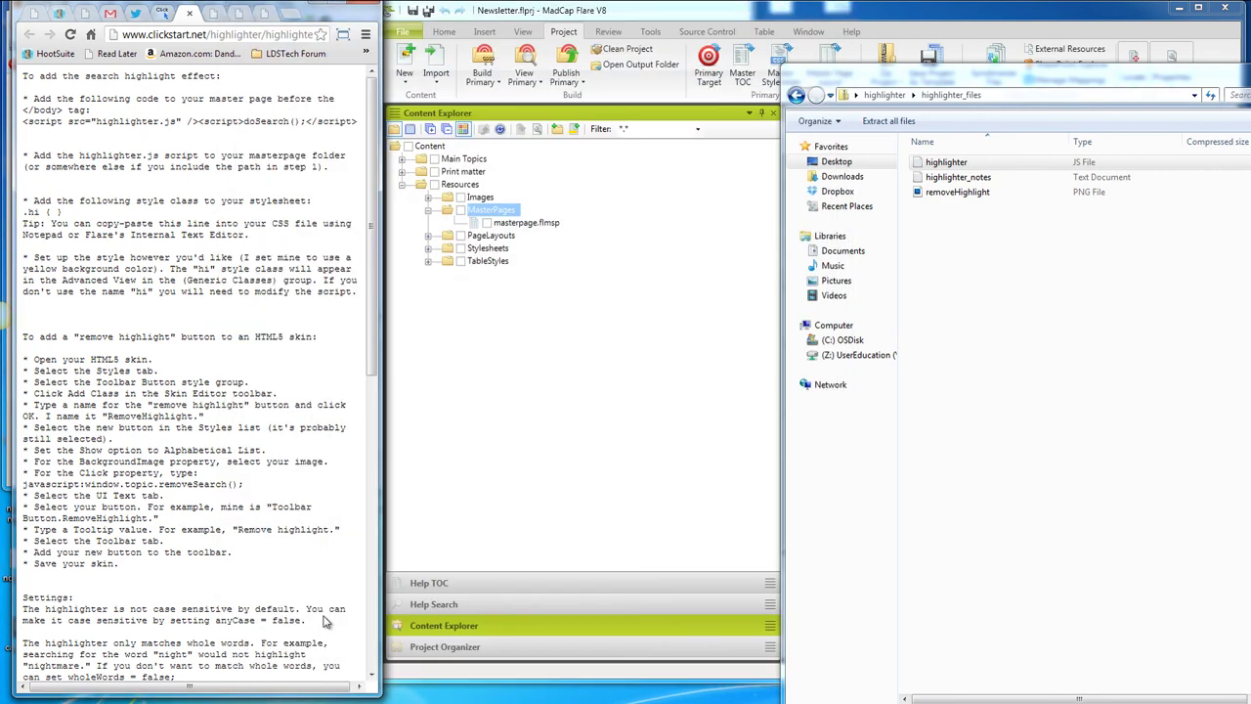
click(544, 322)
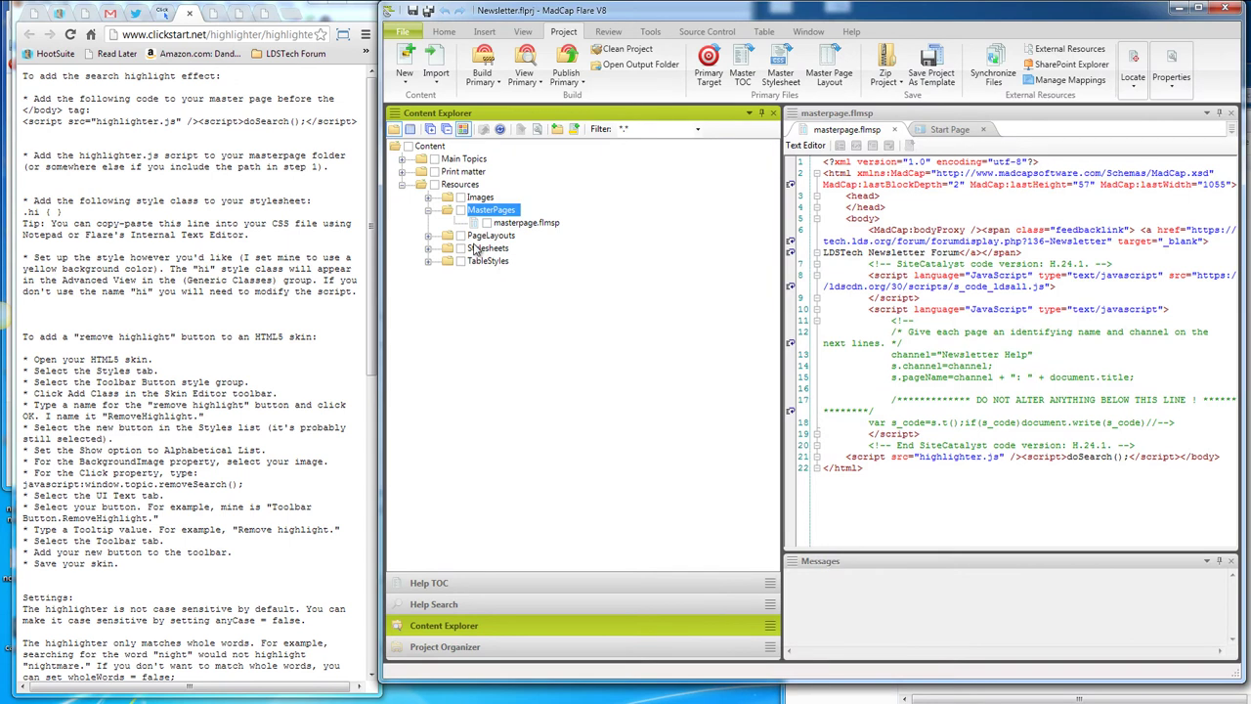
double_click(476, 249)
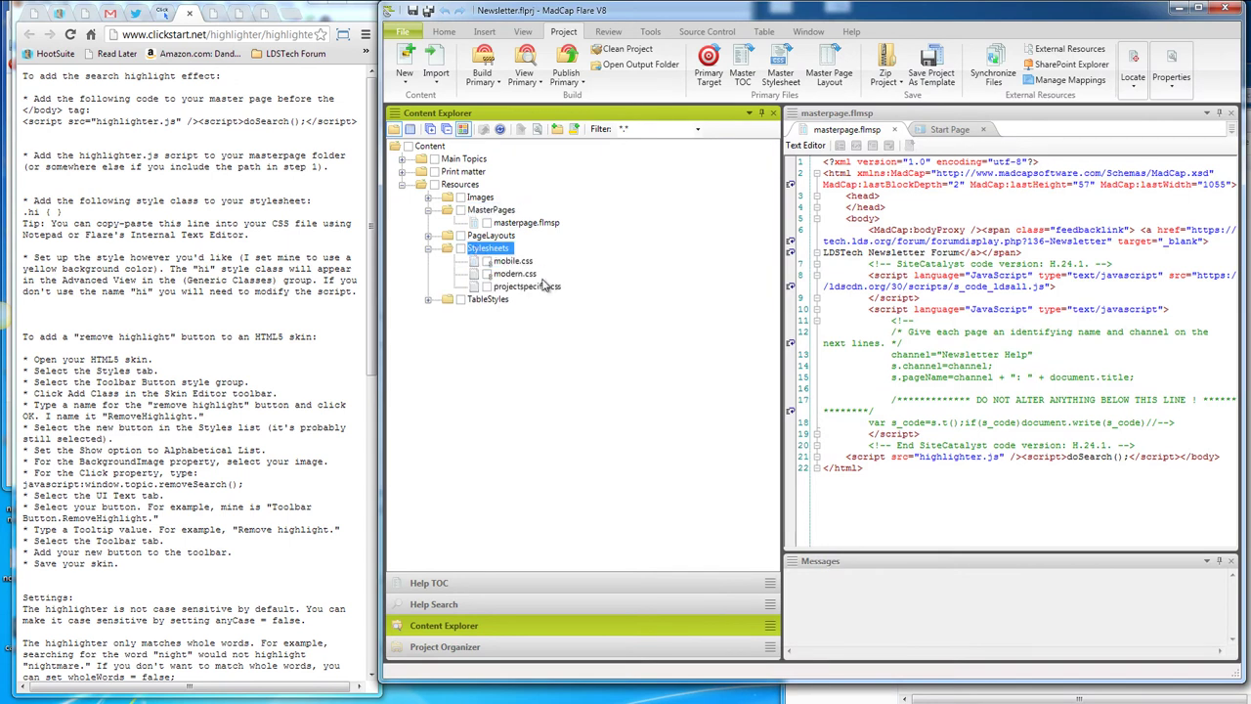
right_click(507, 272)
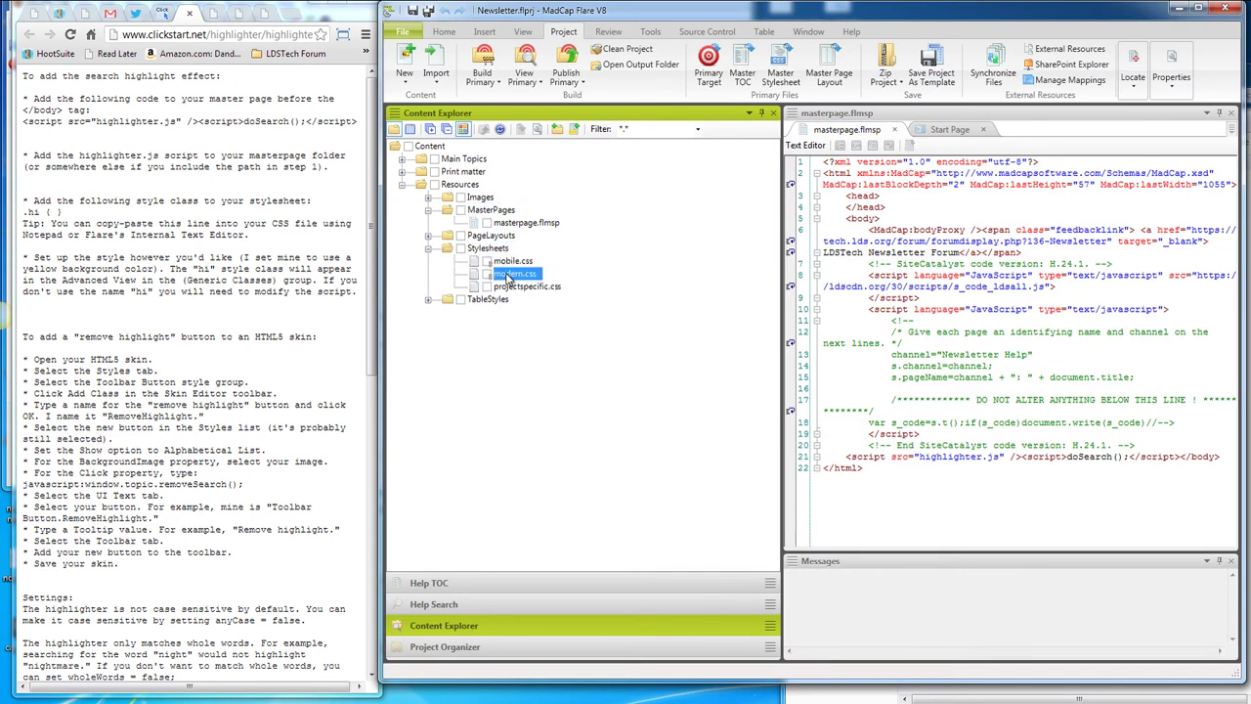
mouse_move(567, 319)
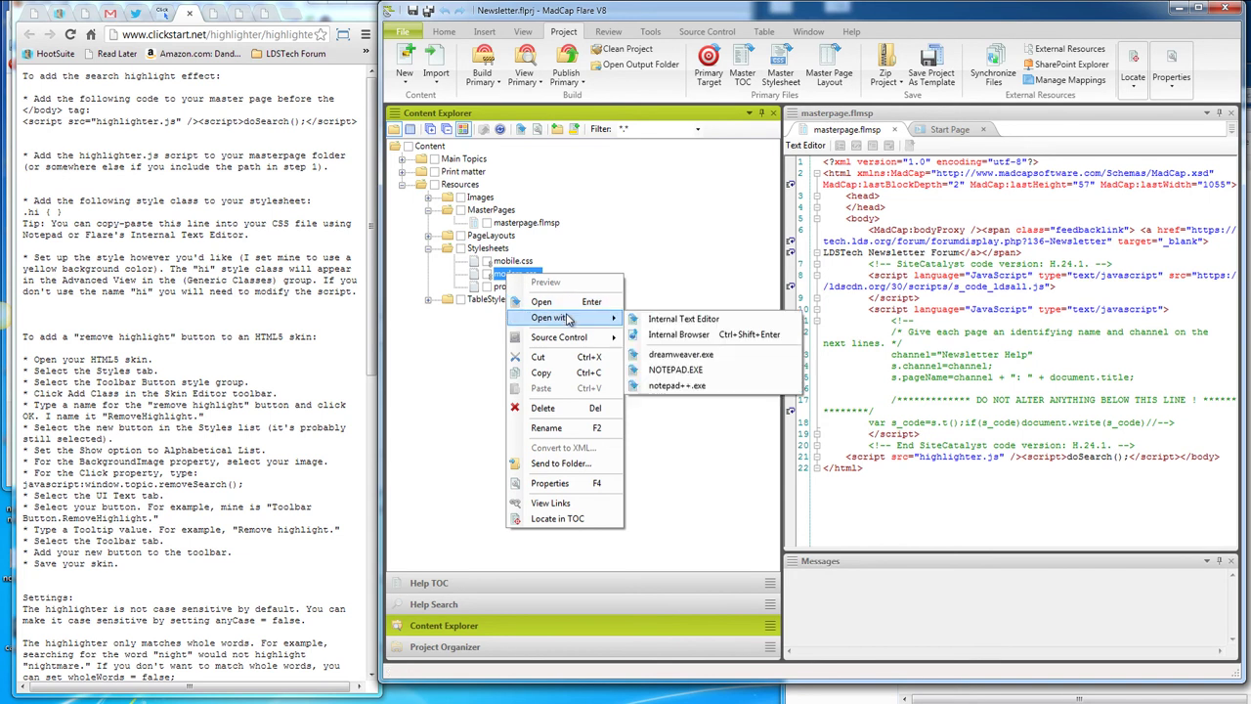
click(675, 318)
drag(1231, 174, 1232, 536)
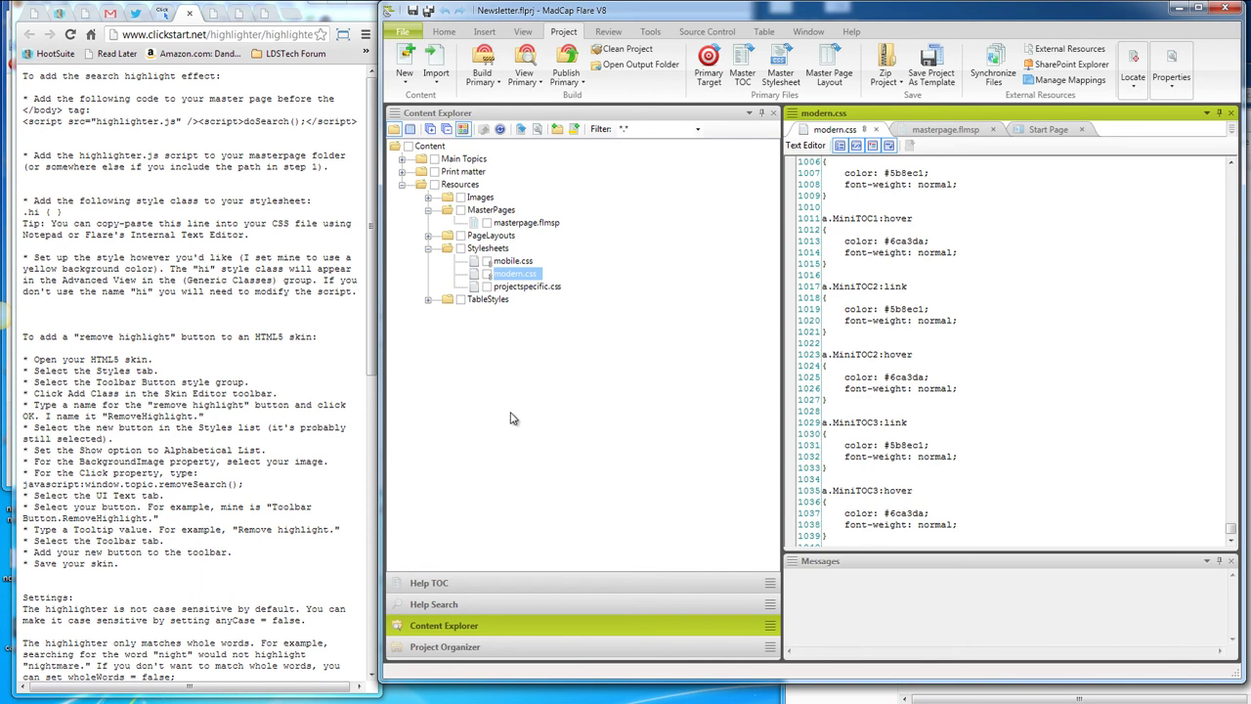
Open the UEMaster import from the Imports folder and start a reimport
click(451, 647)
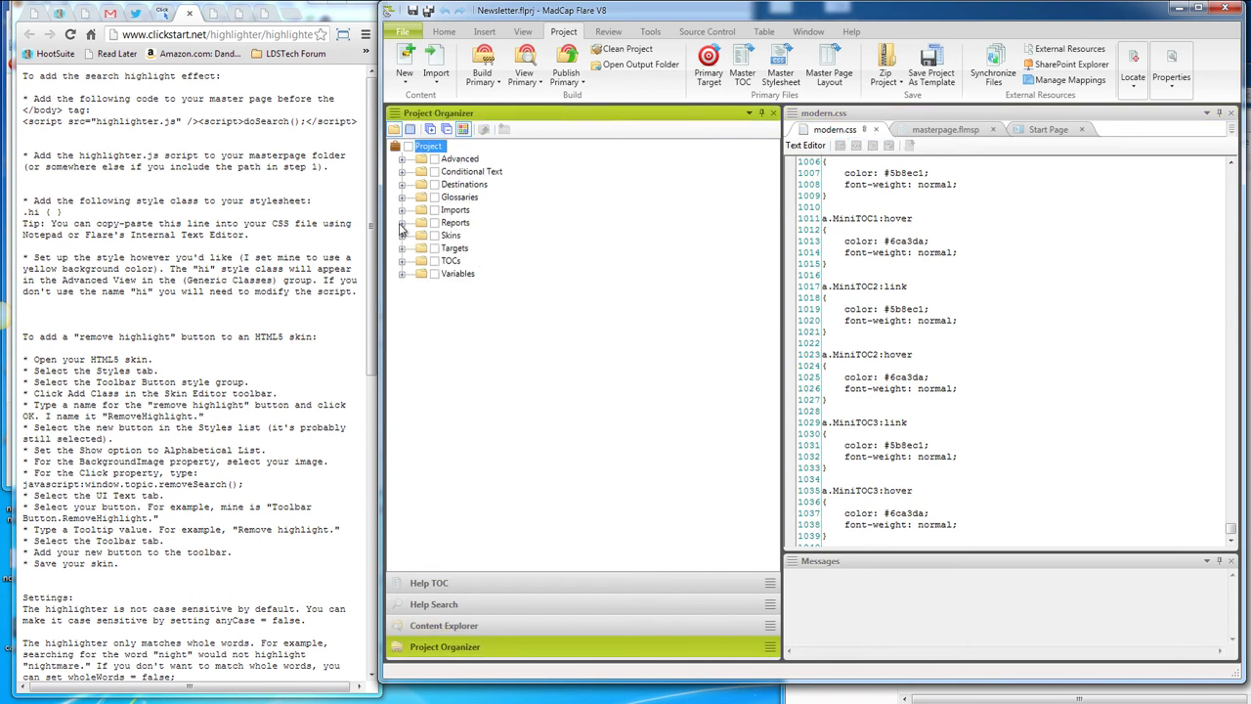
double_click(460, 211)
double_click(484, 222)
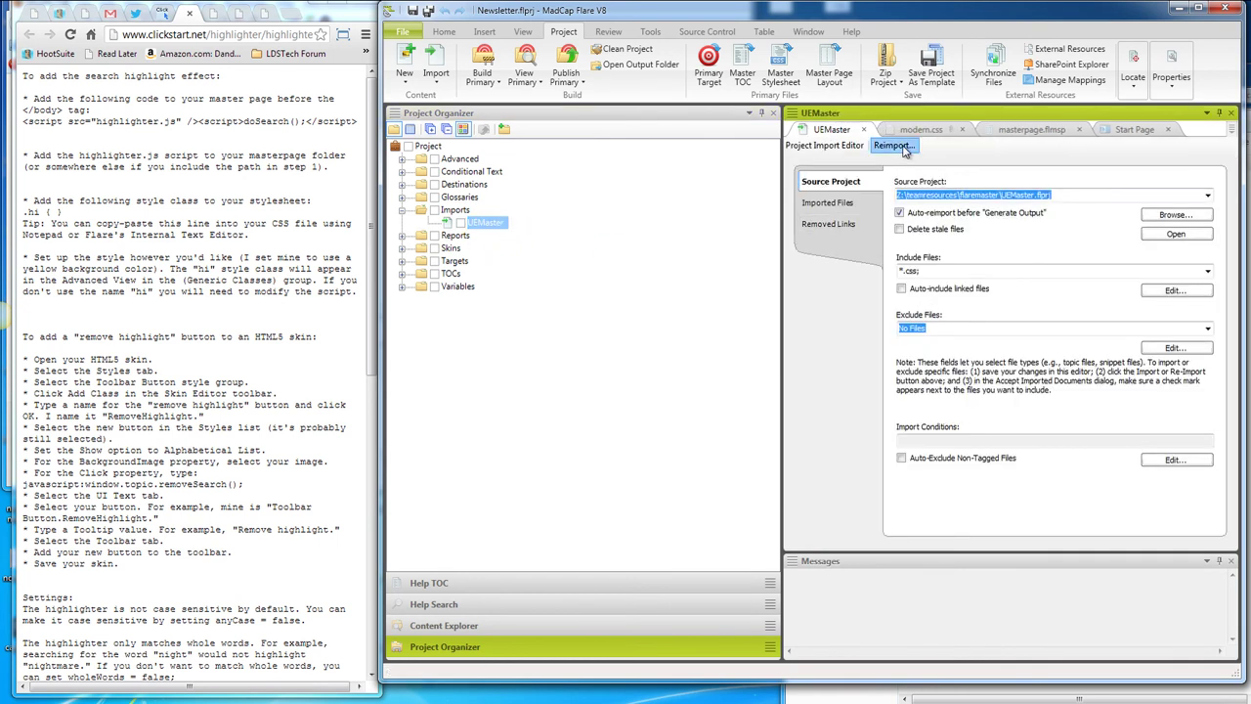
click(894, 145)
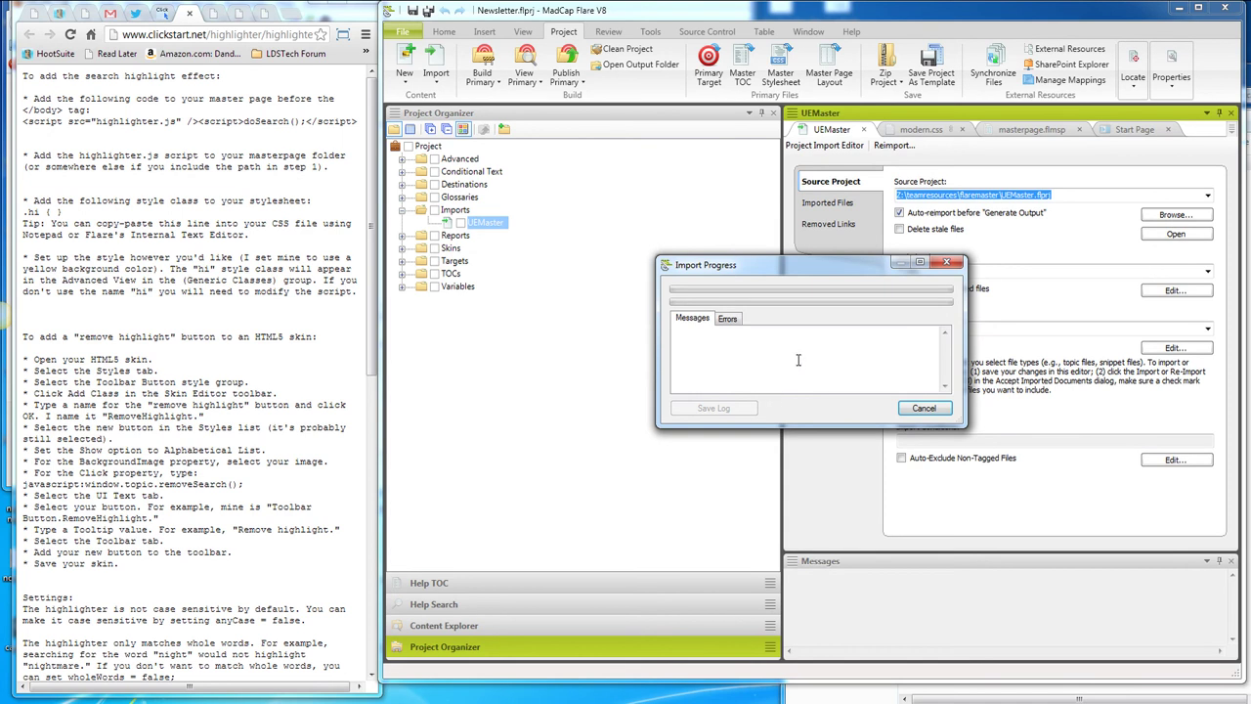
Accept the newer stylesheets and confirm overwriting the four existing CSS files
drag(783, 271, 657, 271)
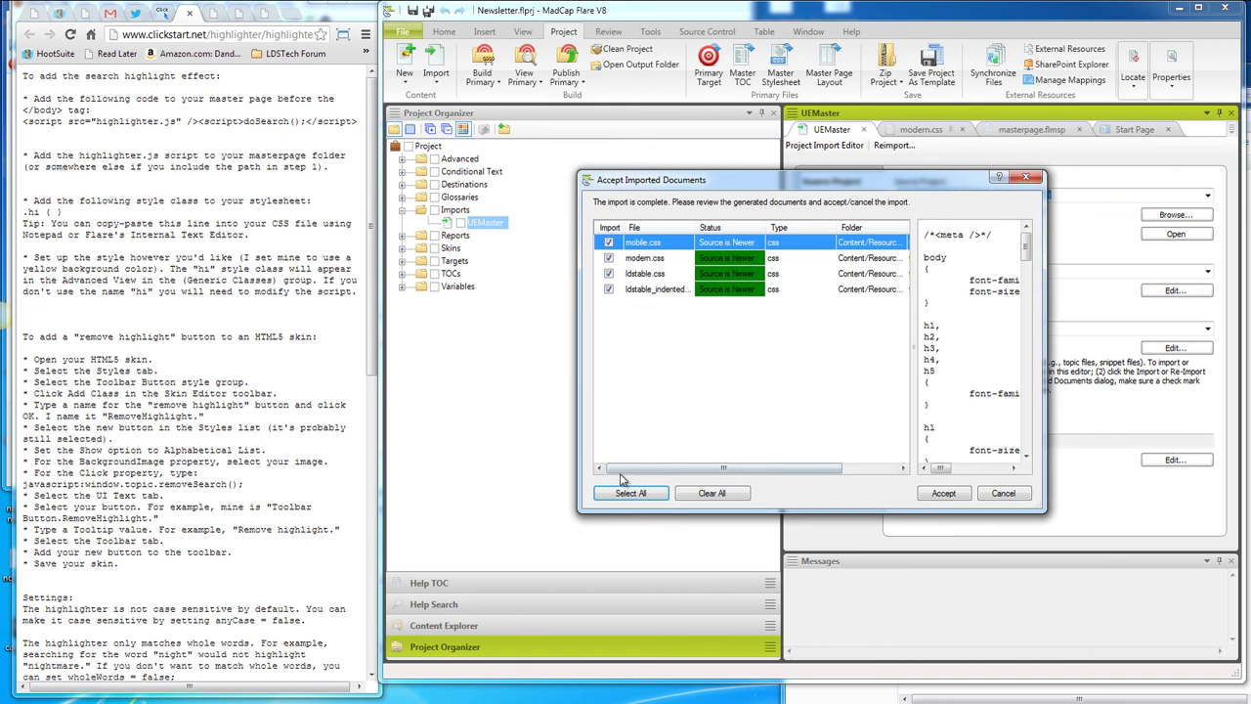
click(633, 493)
click(634, 493)
click(945, 495)
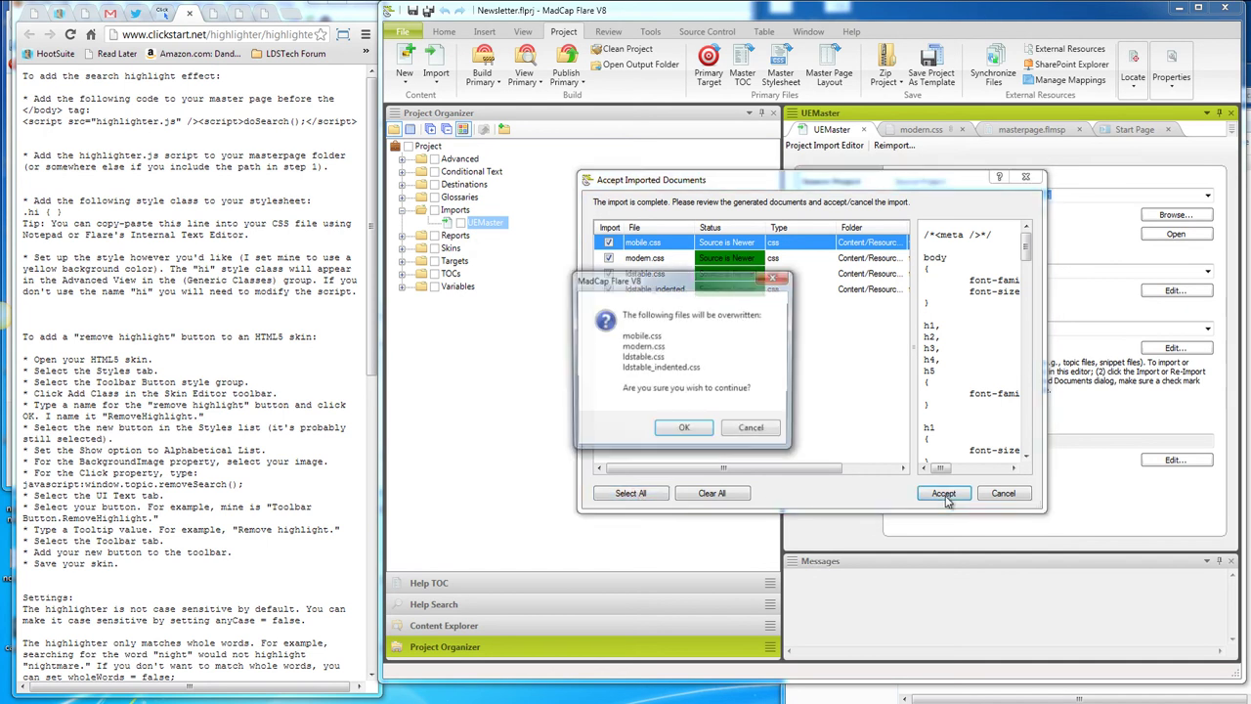
click(683, 429)
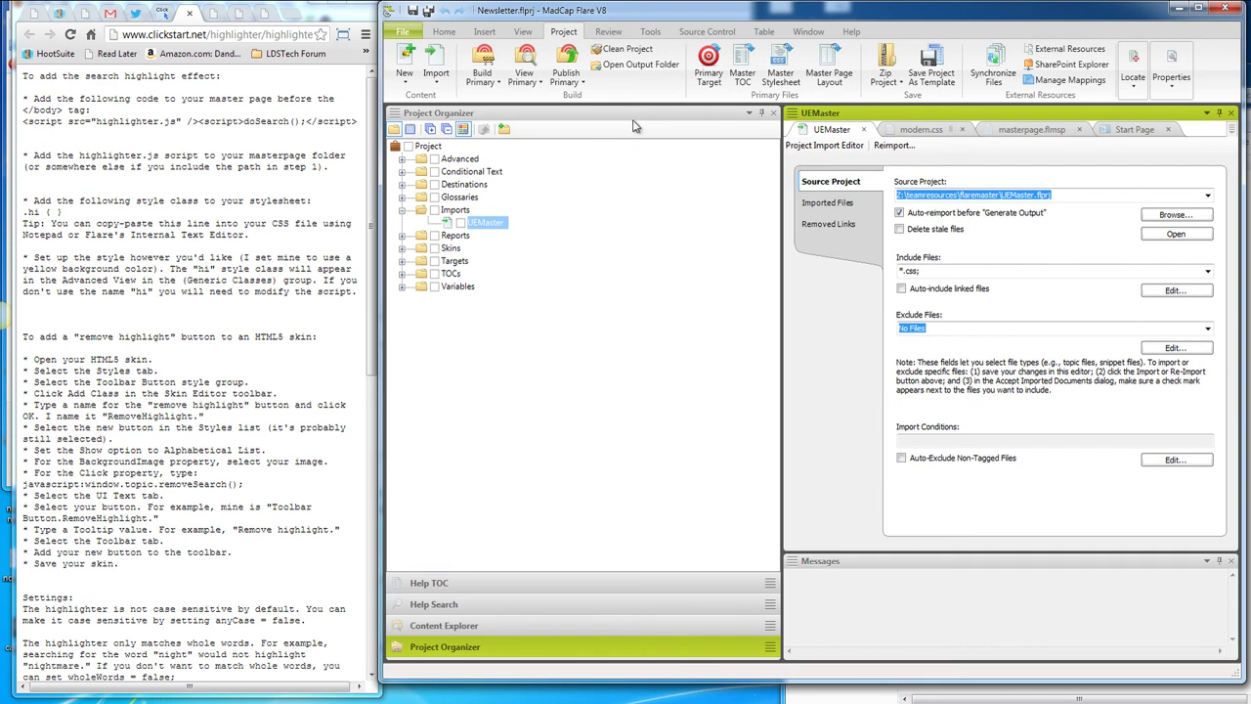
Open modern.css as text and check the .hi {background-color:#fbfcaa;} rule on line 1146
click(472, 623)
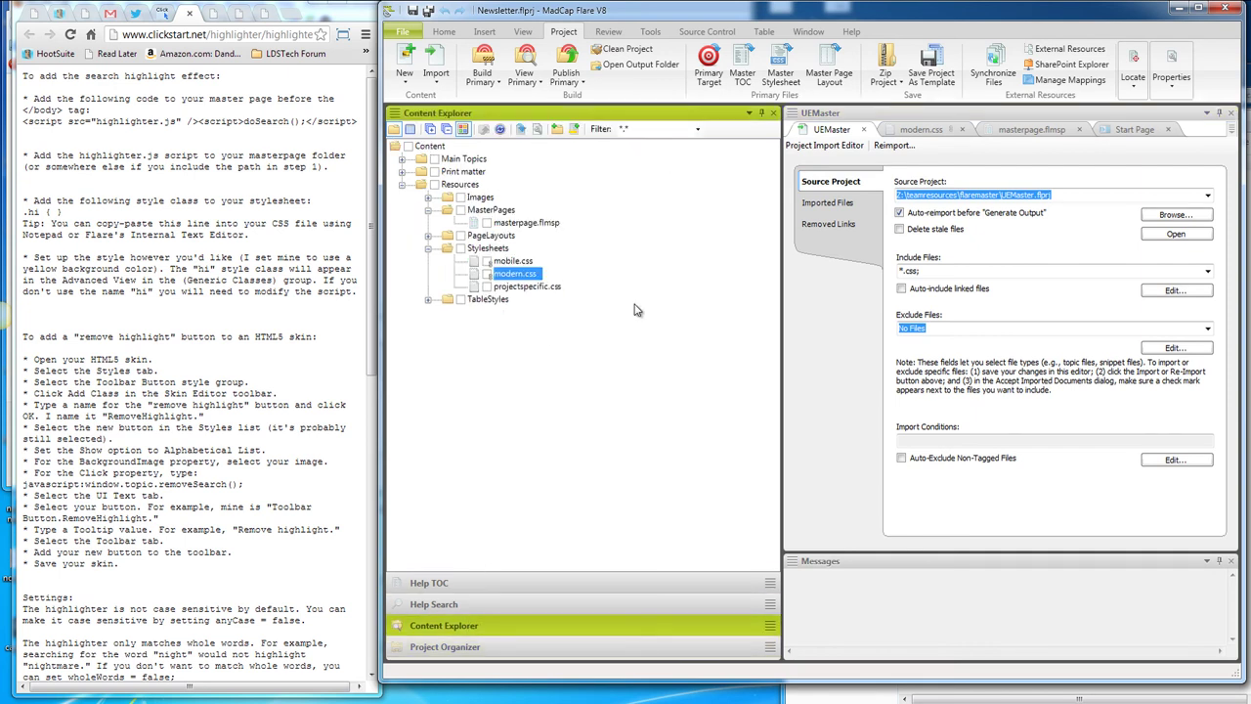
right_click(518, 277)
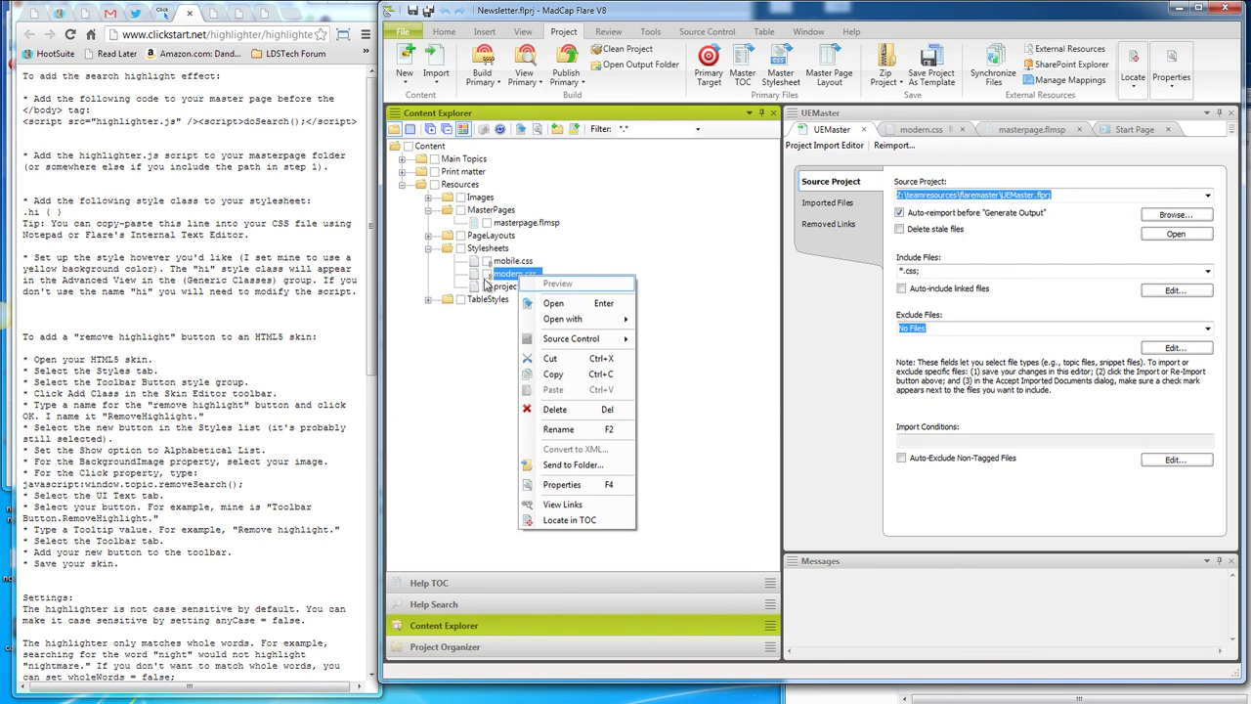
mouse_move(599, 319)
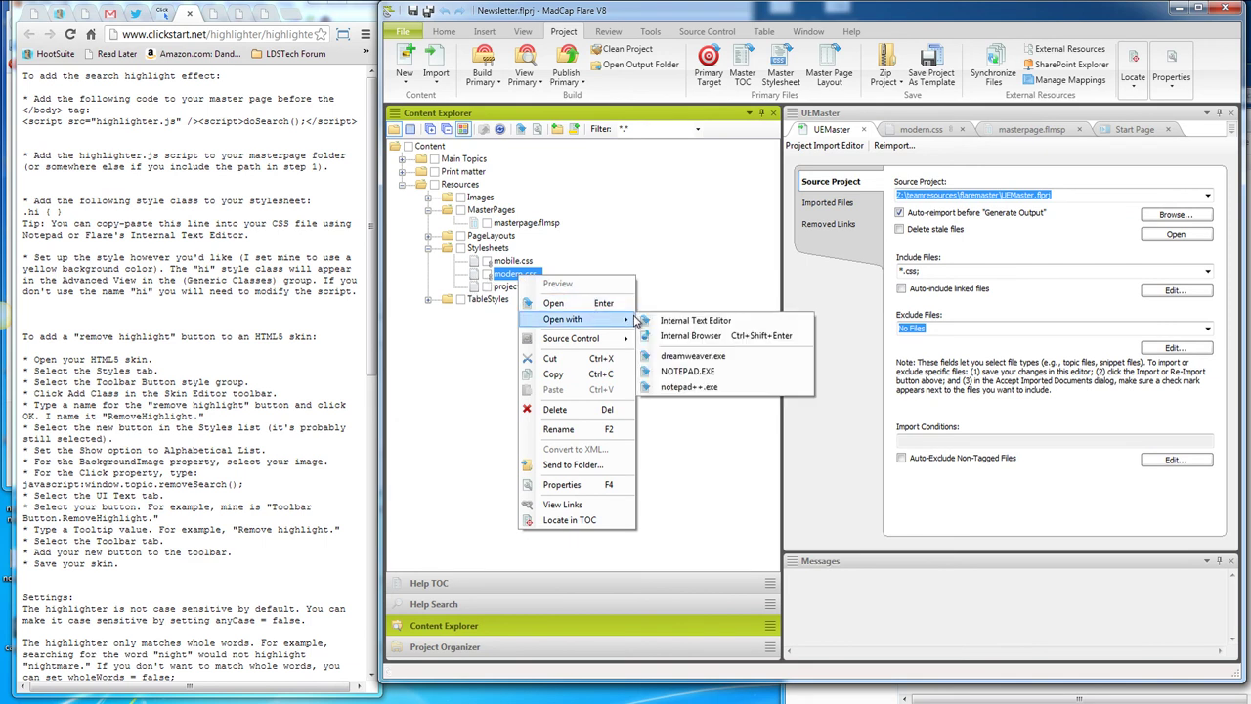
click(713, 321)
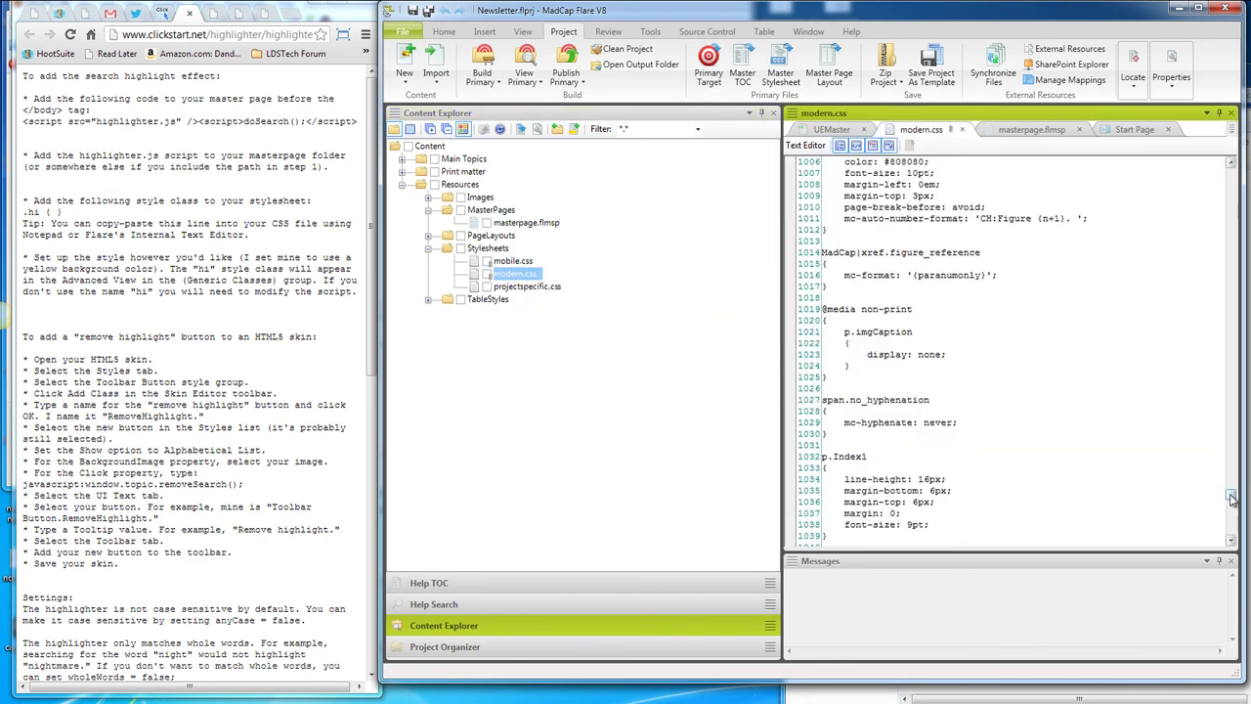
drag(1232, 499, 1232, 529)
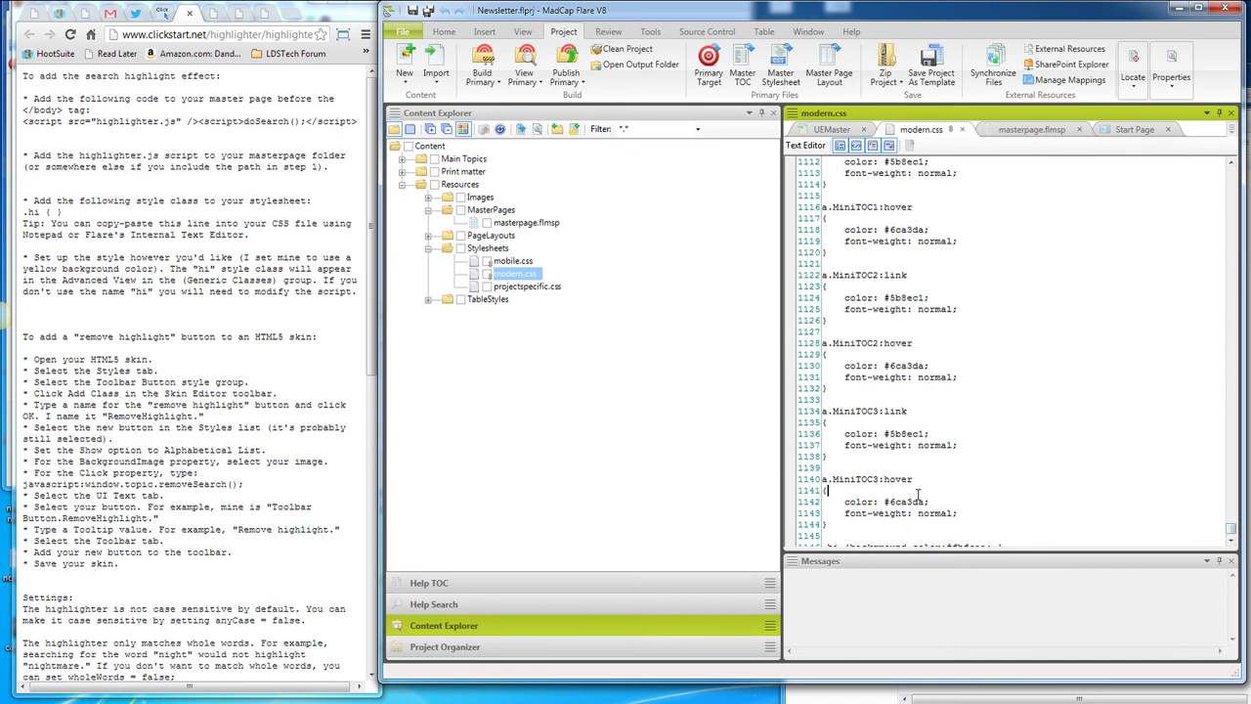
scroll(918, 494, down, 1)
drag(1023, 525, 808, 526)
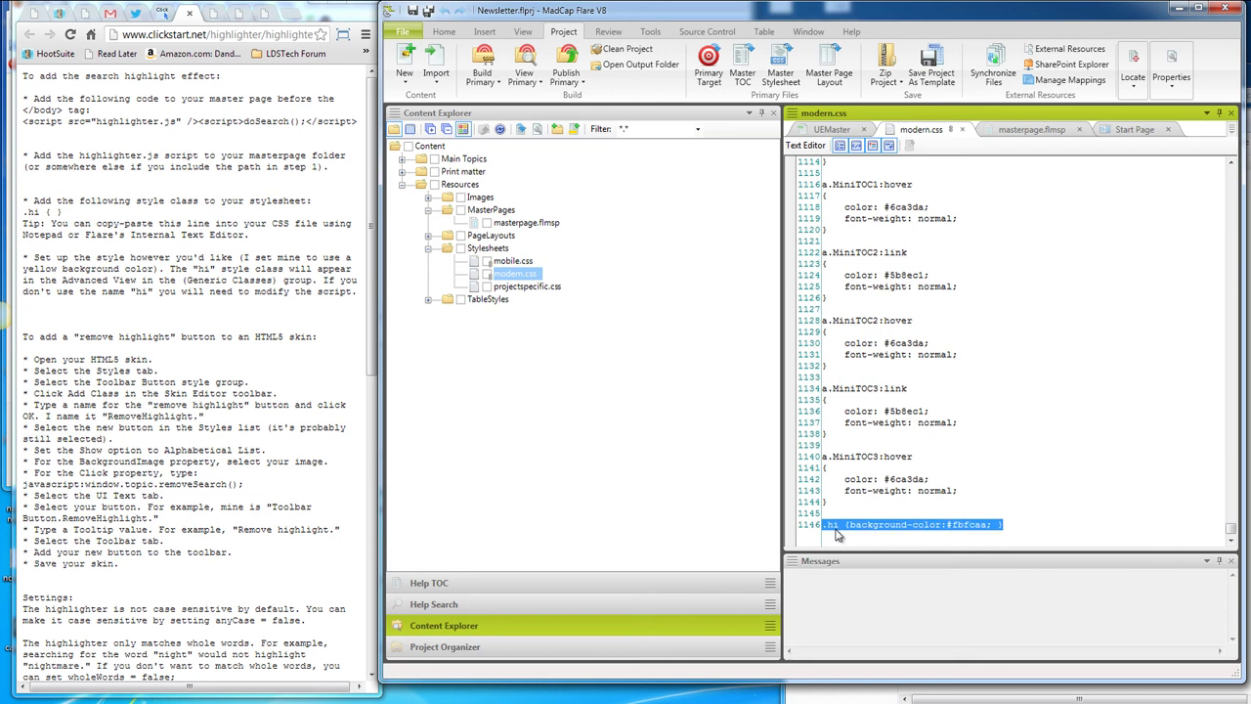
click(960, 525)
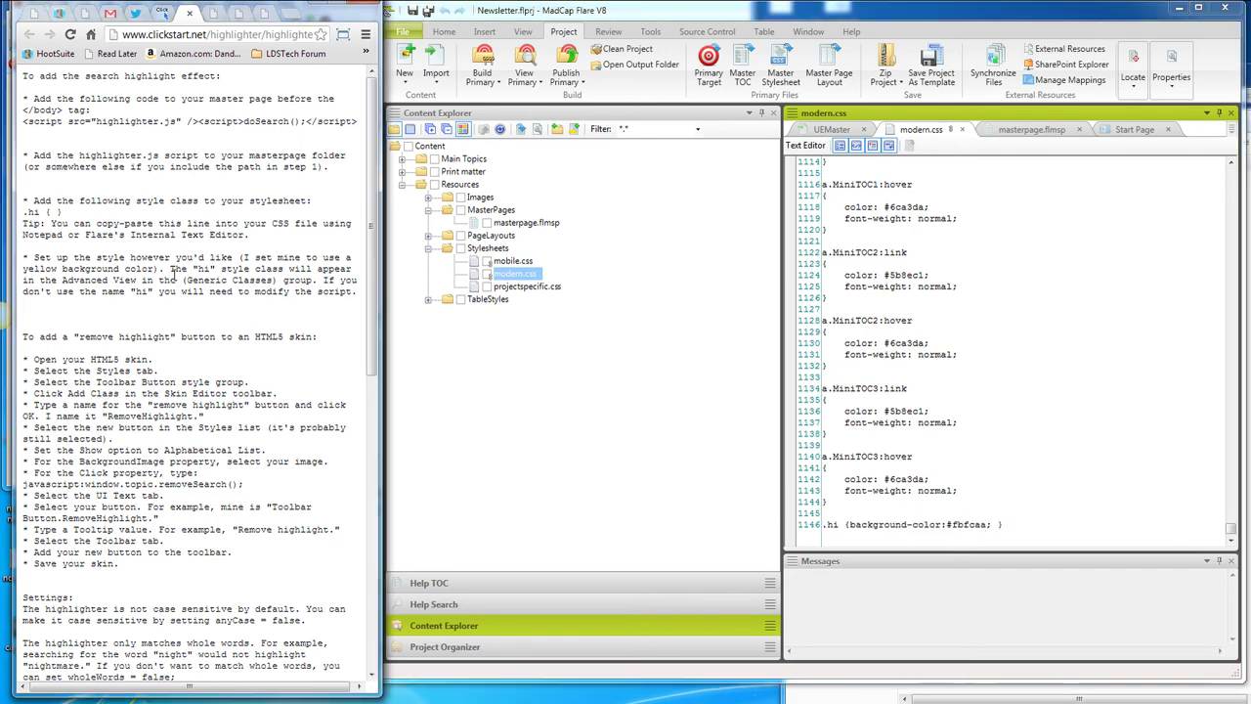
Open the LDS_org skin from the Skins folder in the HTML5 Skin Editor
scroll(174, 276, down, 1)
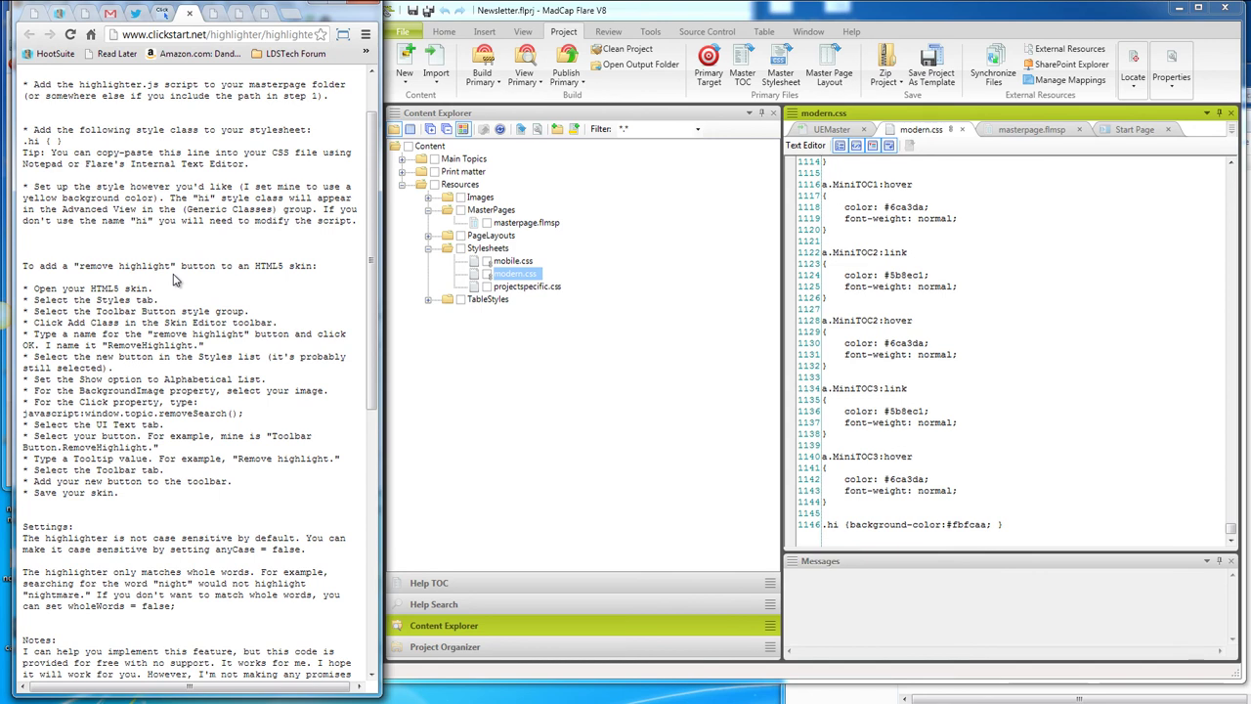
scroll(174, 279, down, 1)
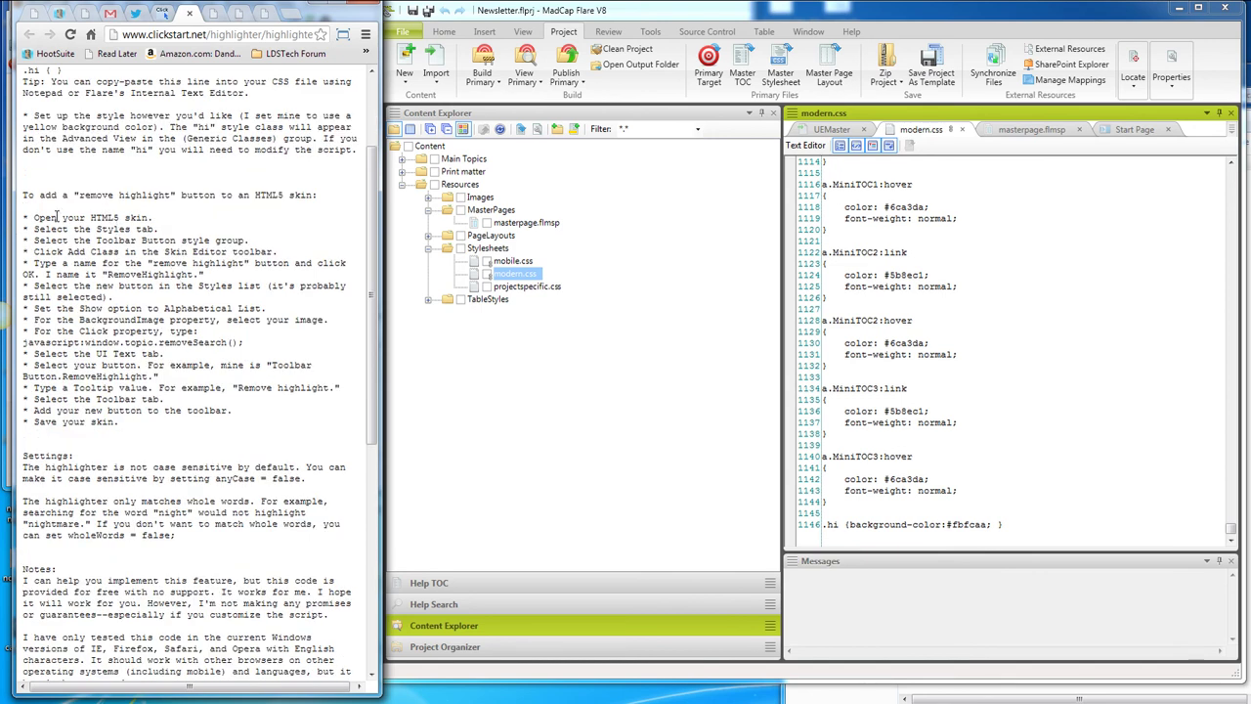
click(504, 646)
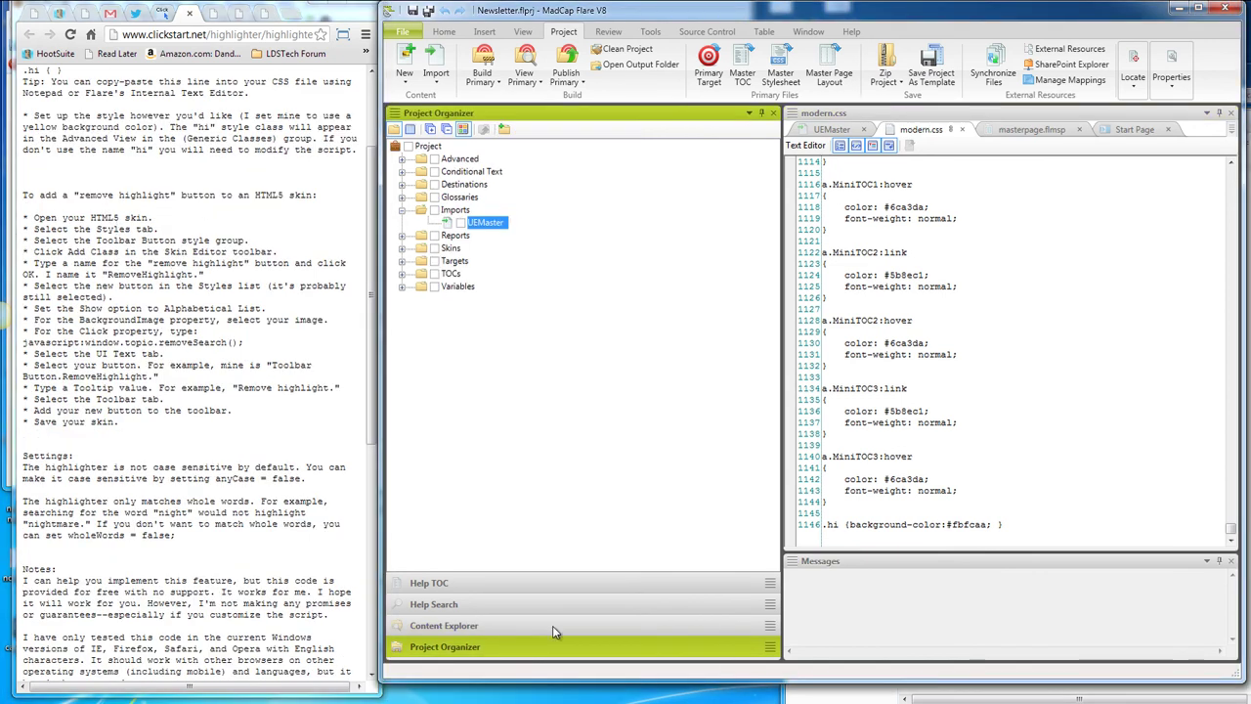
double_click(455, 250)
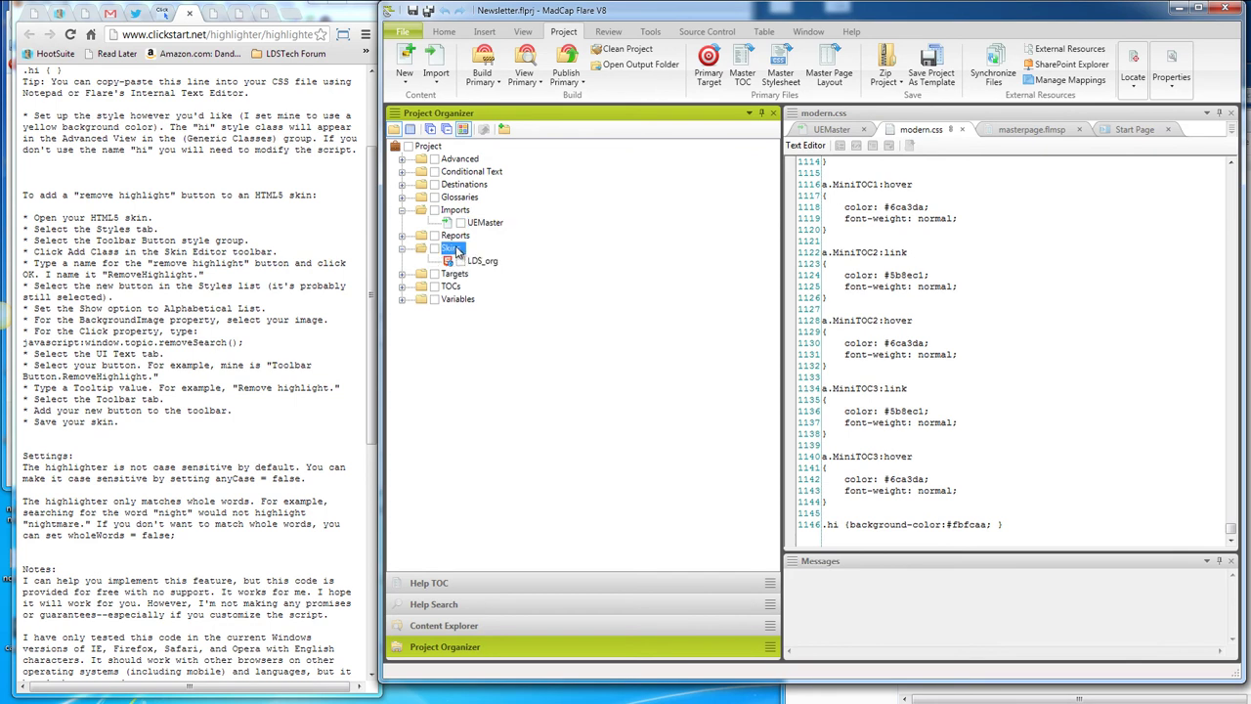
right_click(483, 261)
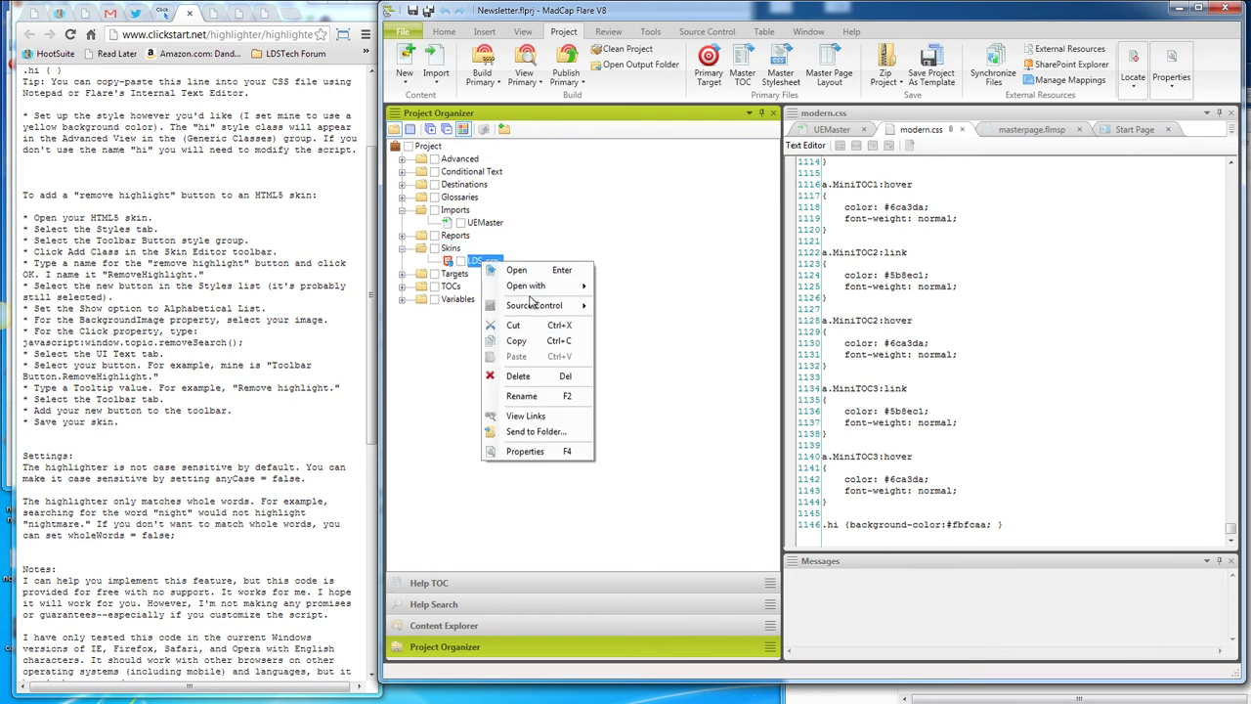
mouse_move(536, 290)
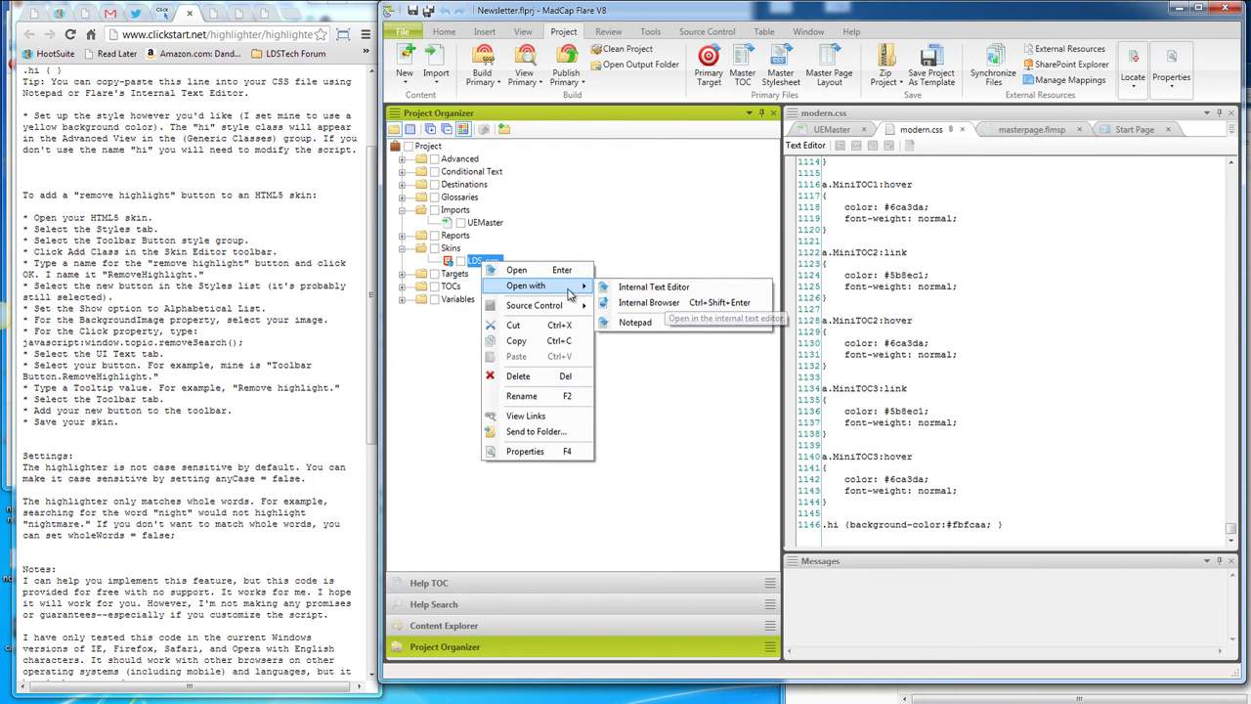
click(517, 270)
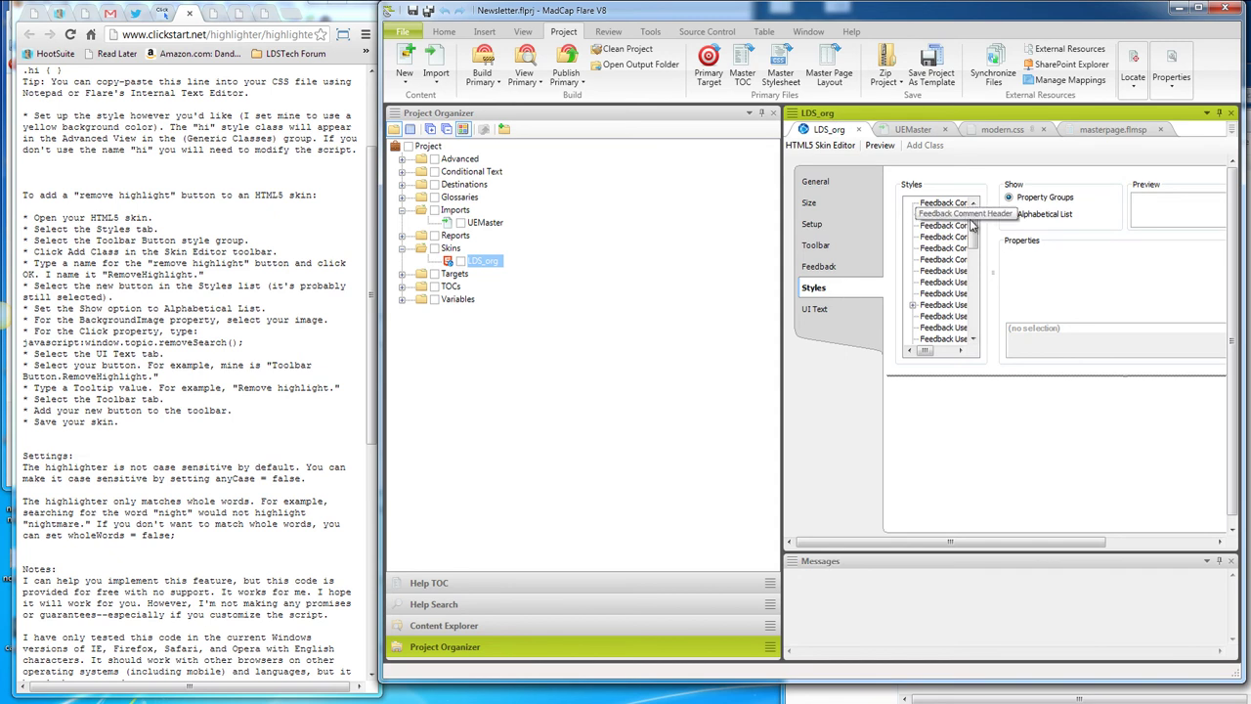
Add a class named RemoveHighlight under the Toolbar Button style group
drag(994, 269, 1056, 289)
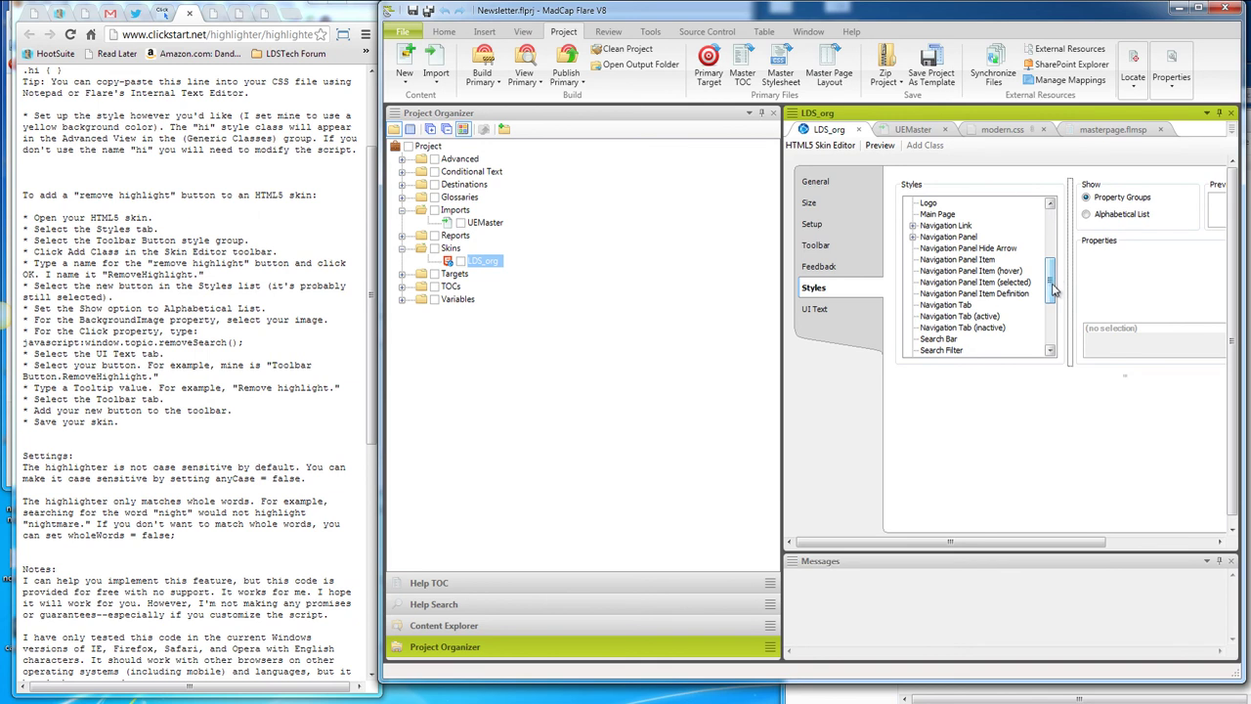
drag(1054, 289, 1054, 332)
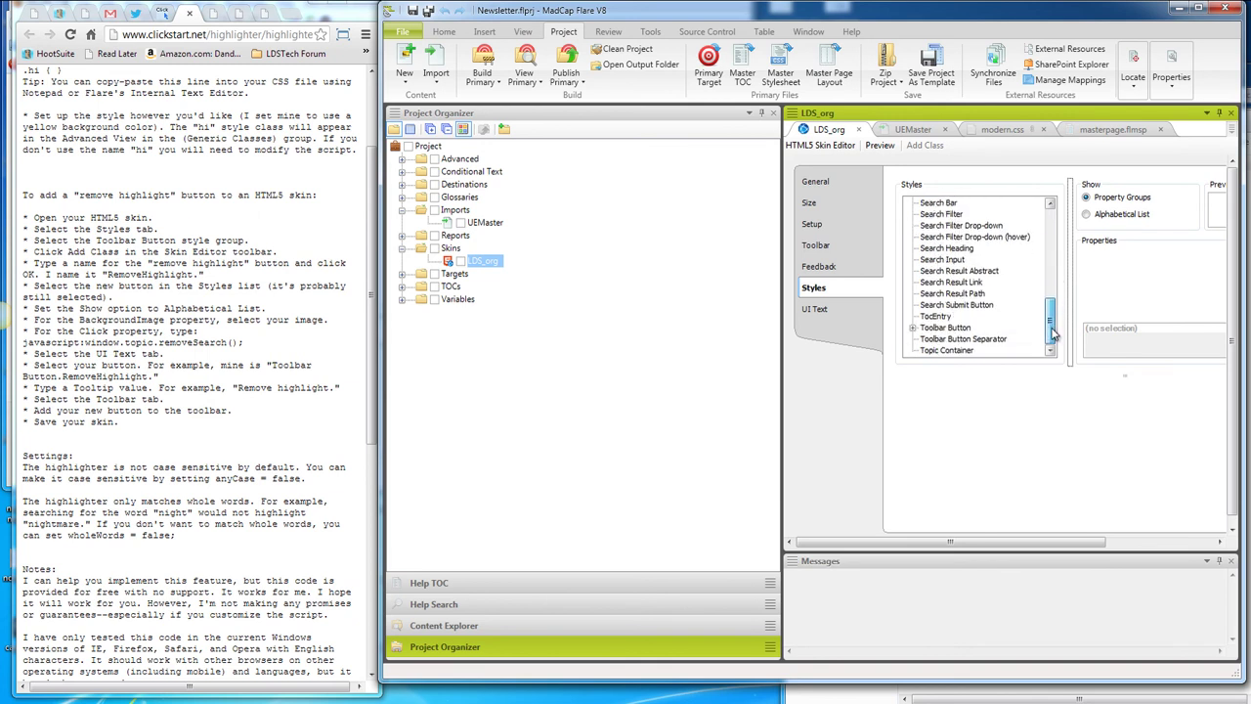
click(914, 329)
click(940, 238)
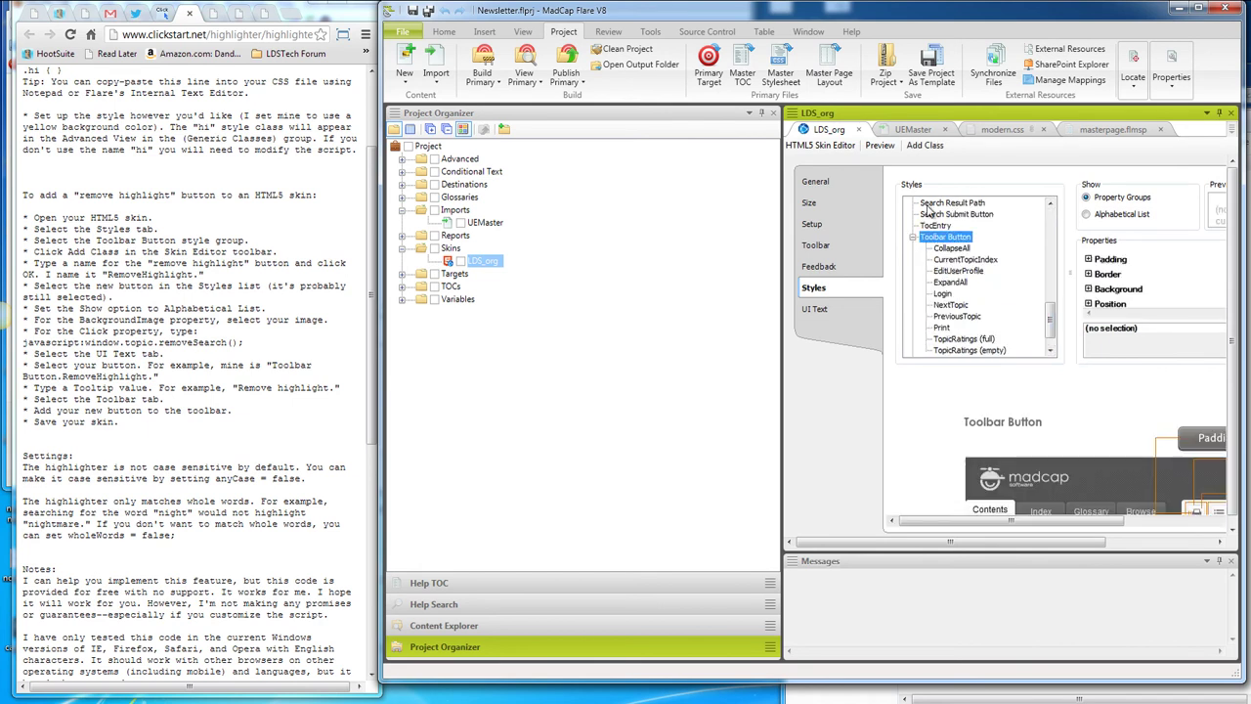
click(923, 144)
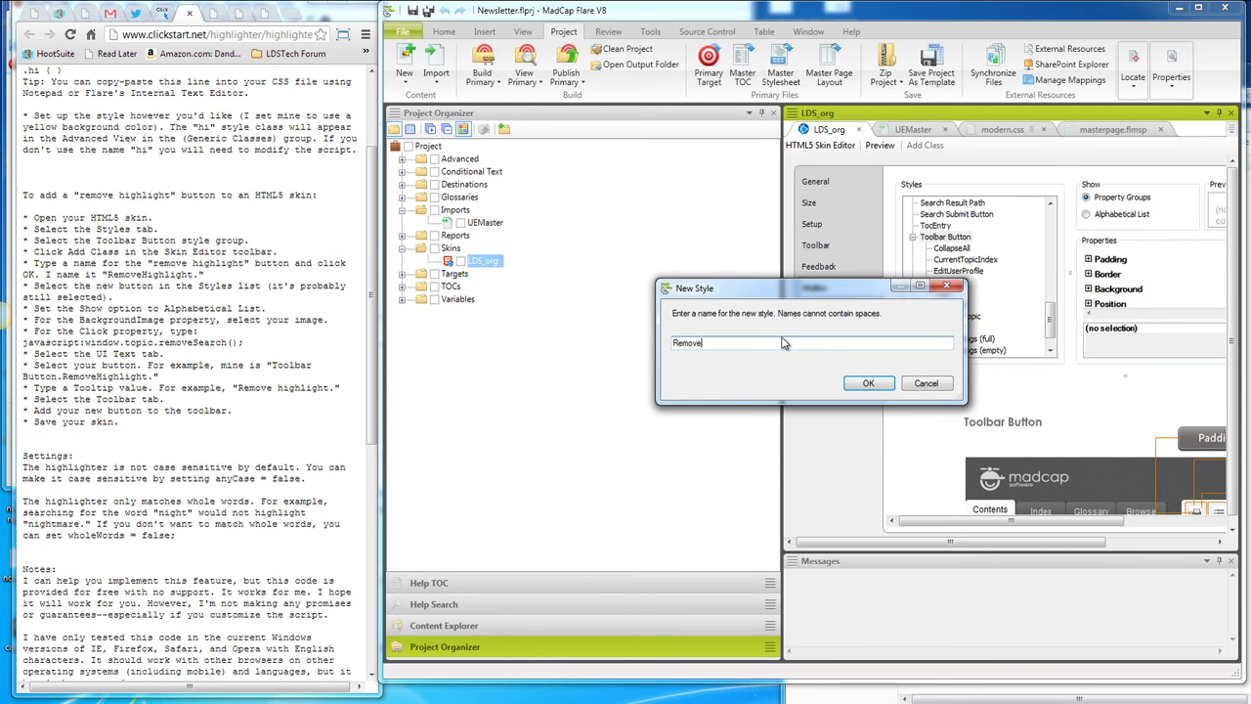
text(RemoveHighlight)
click(883, 386)
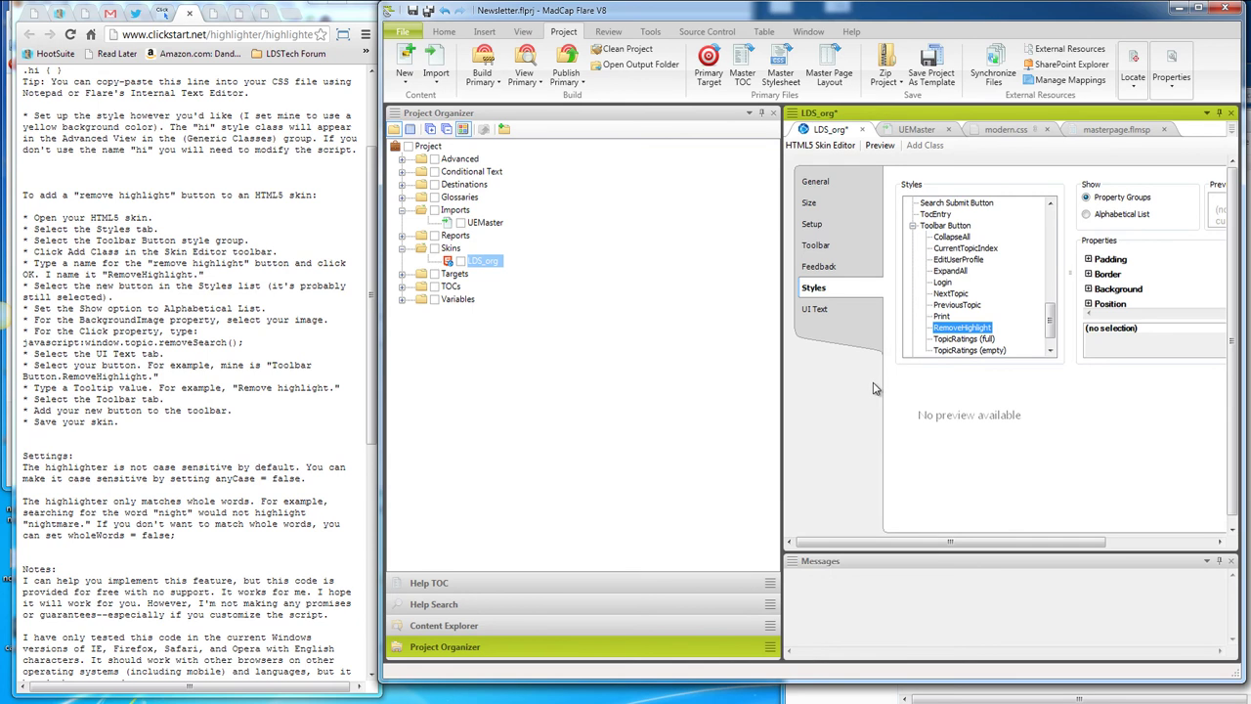
Paste the removeSearch javascript line into the RemoveHighlight style's Click property
click(1086, 215)
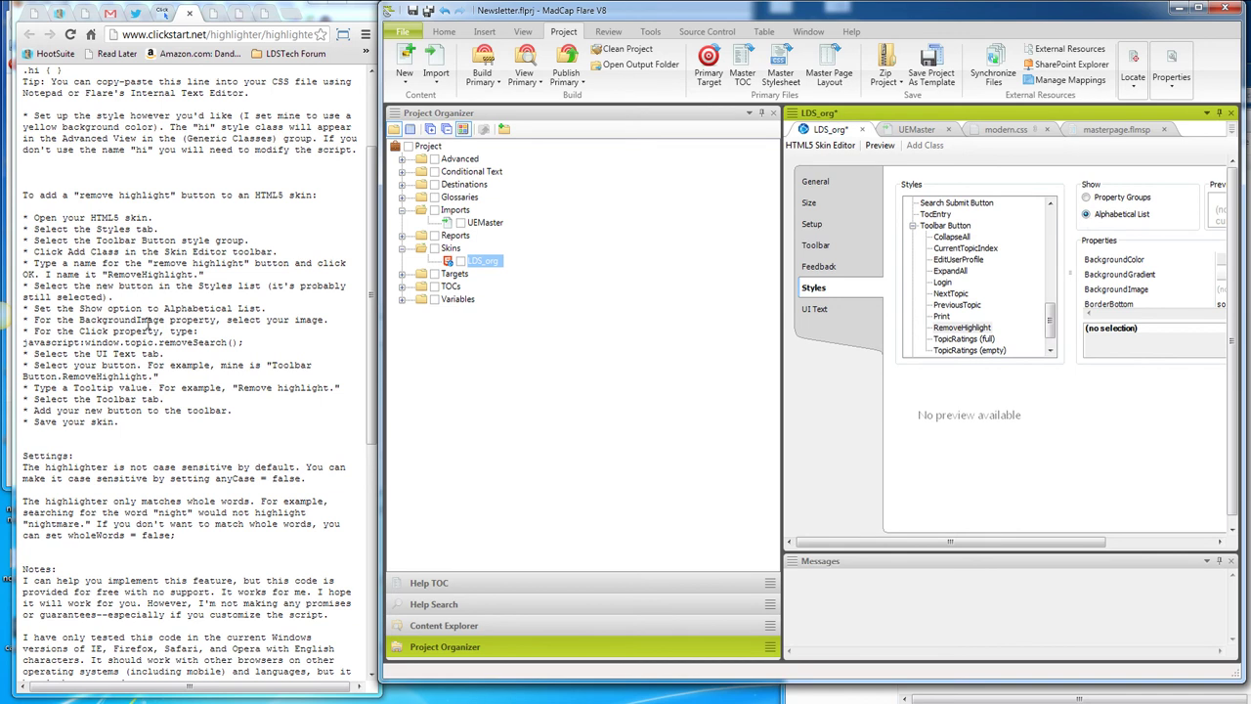
drag(244, 343, 22, 343)
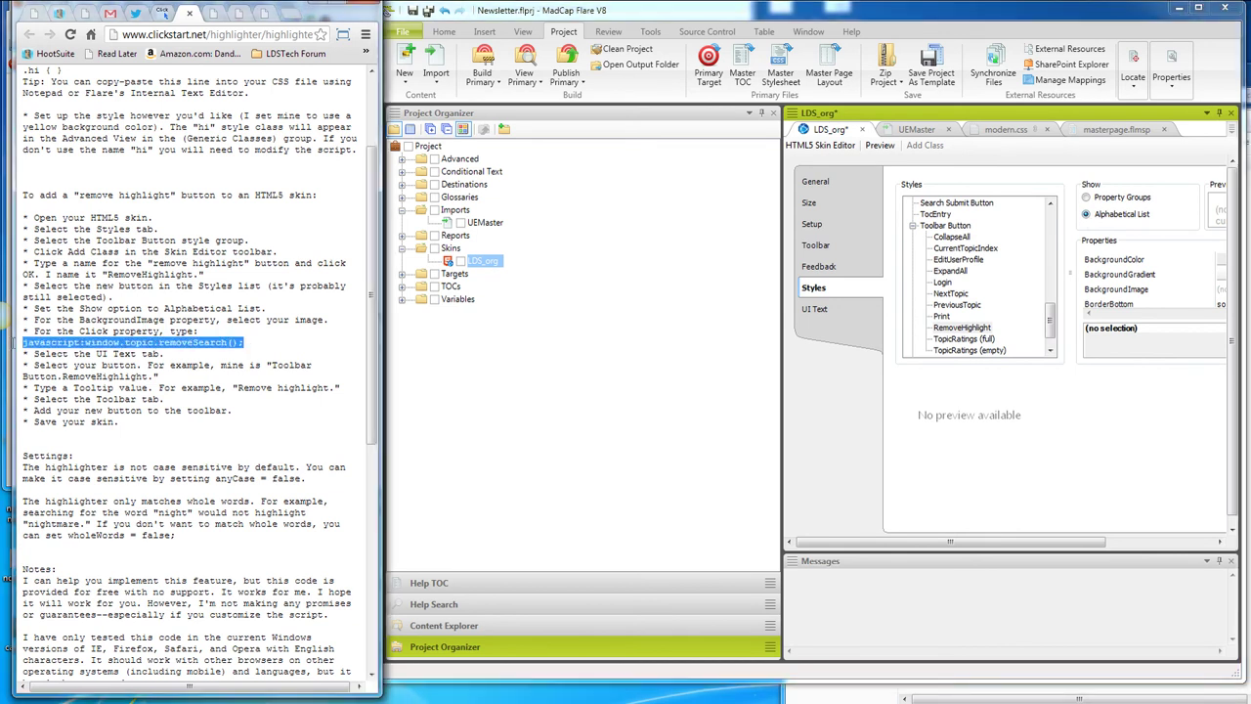
right_click(57, 342)
click(91, 353)
drag(782, 243, 579, 240)
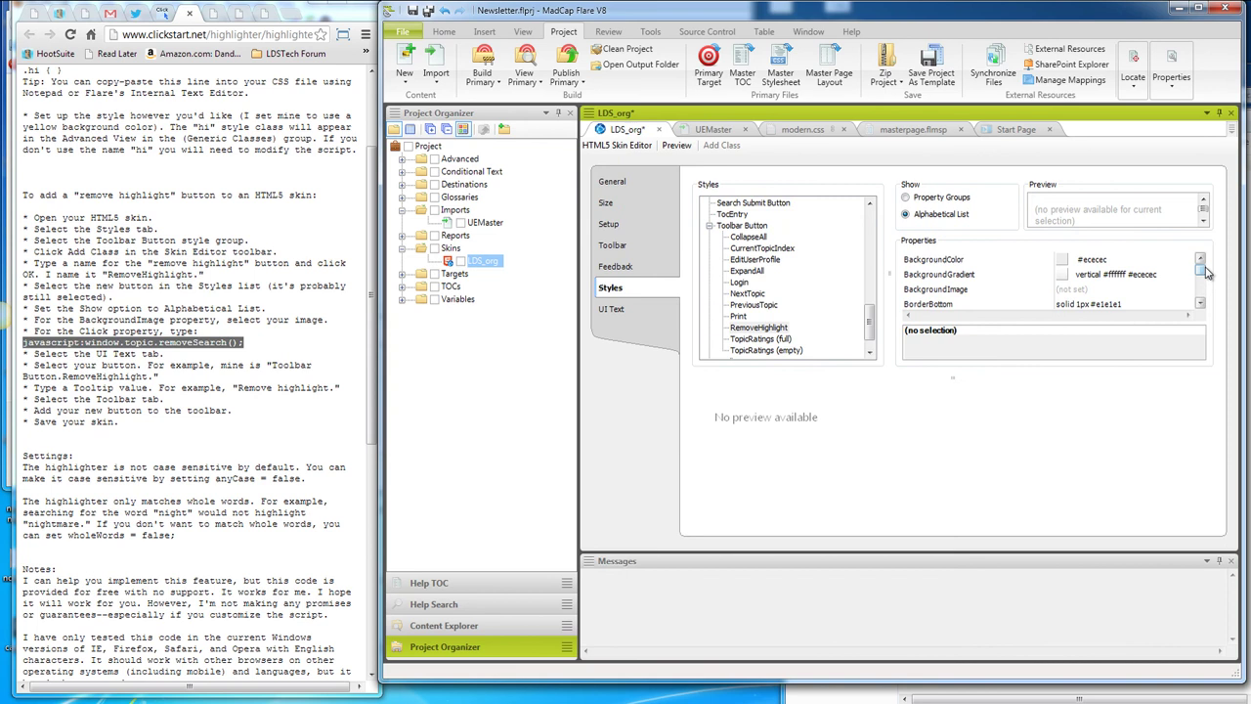
drag(1203, 276, 1203, 291)
click(1074, 282)
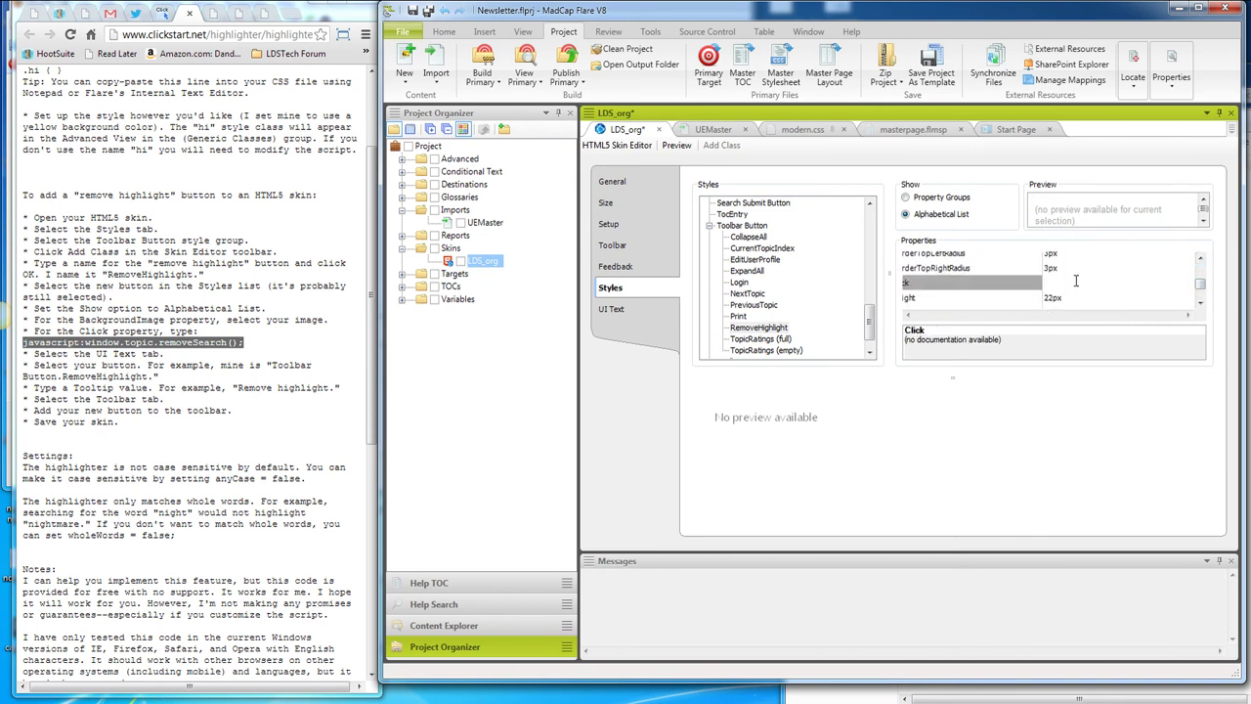
key(ctrl+v)
Set the RemoveHighlight BackgroundImage to removeHighlight.png
scroll(1202, 289, up, 2)
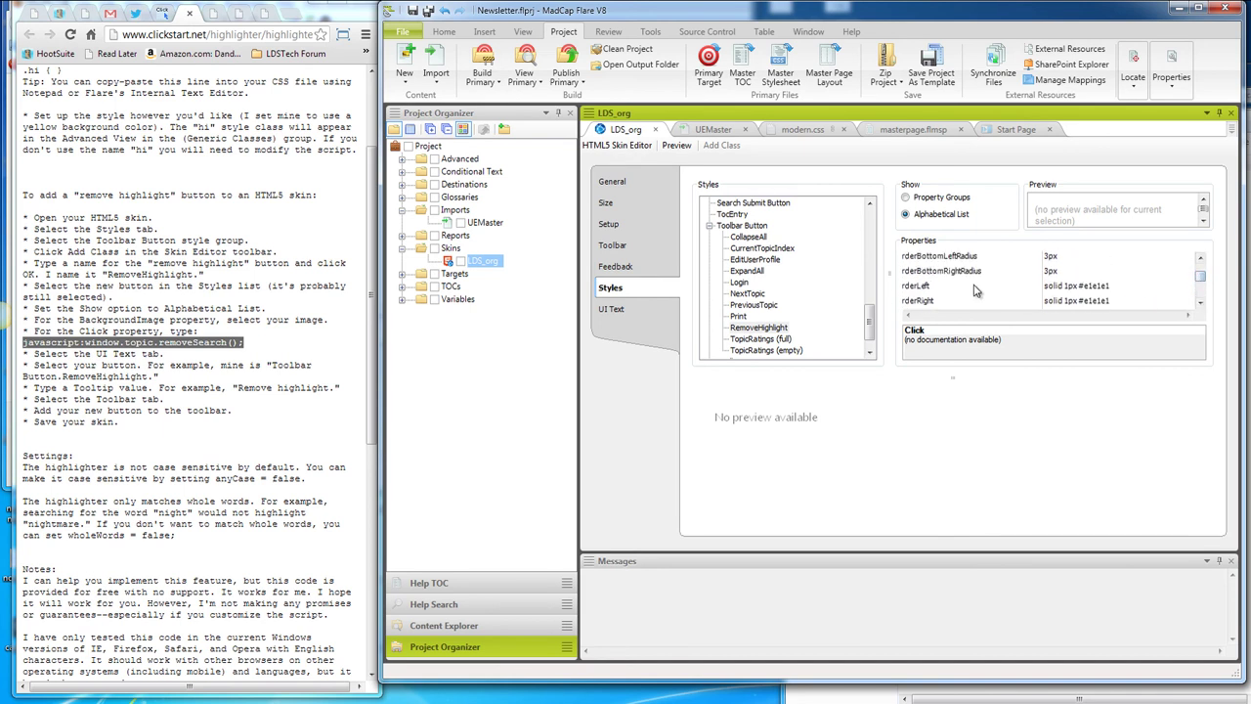
click(975, 290)
click(1202, 280)
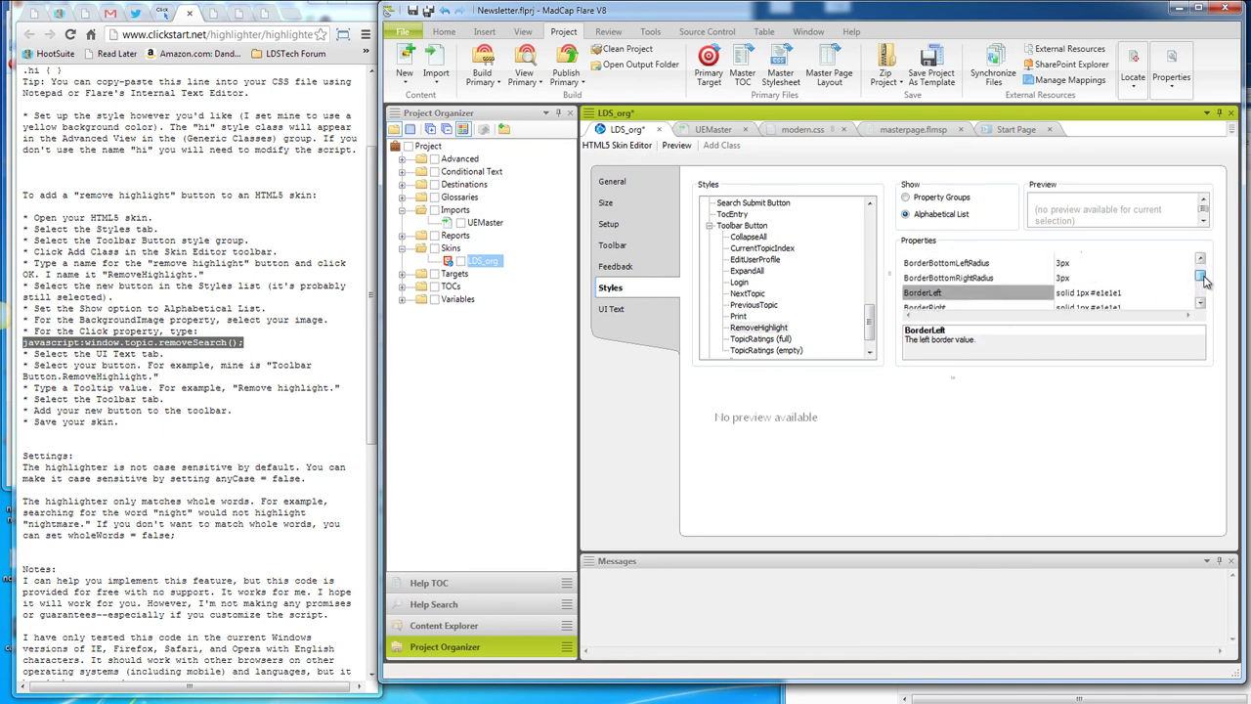
scroll(1205, 280, up, 1)
click(1084, 276)
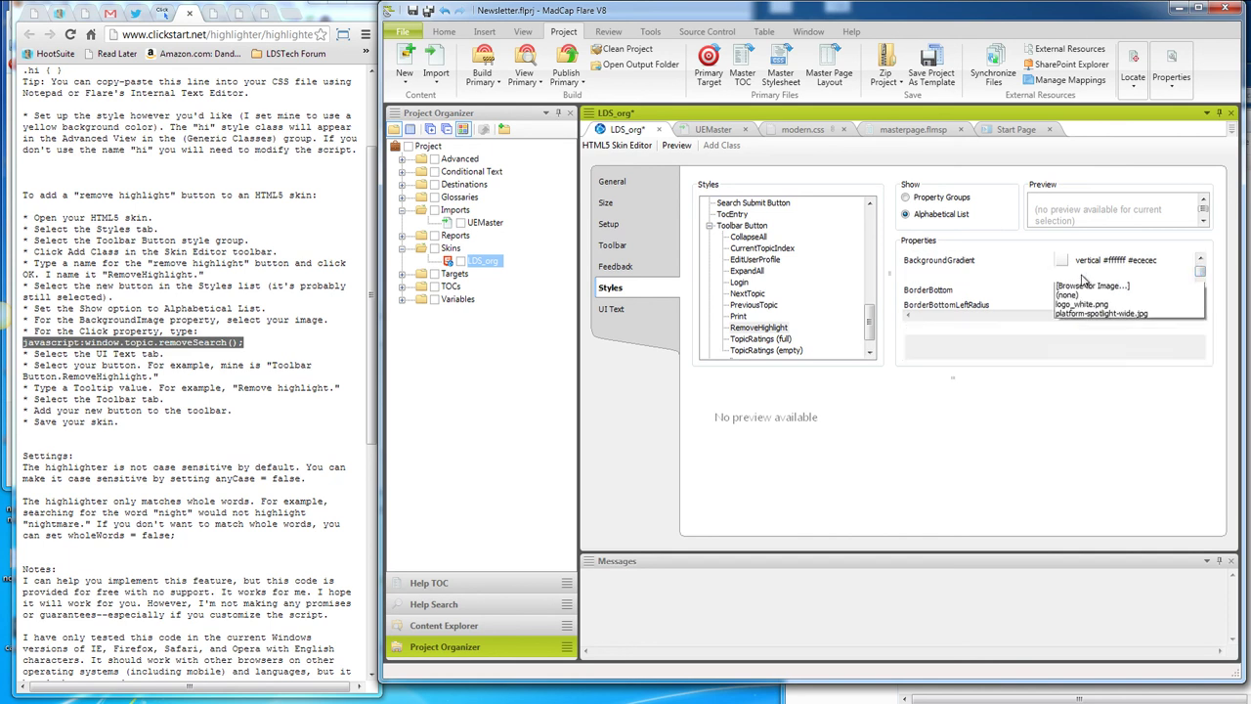
click(1087, 286)
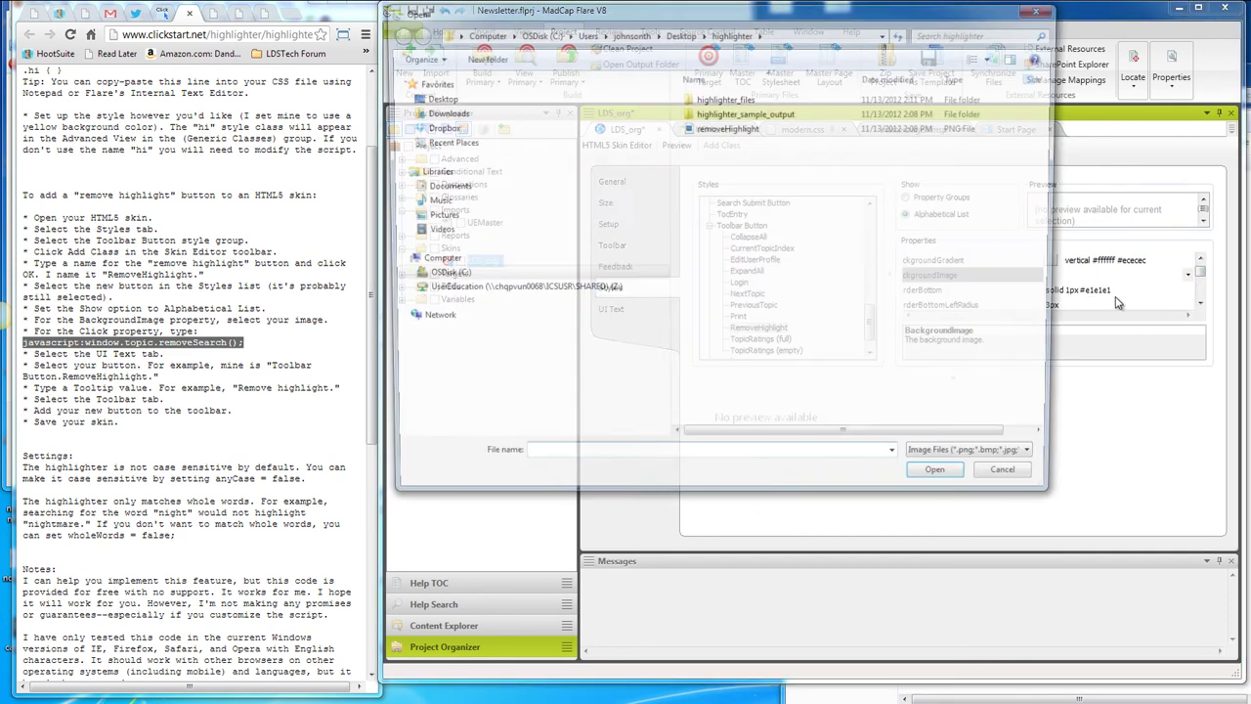
click(708, 129)
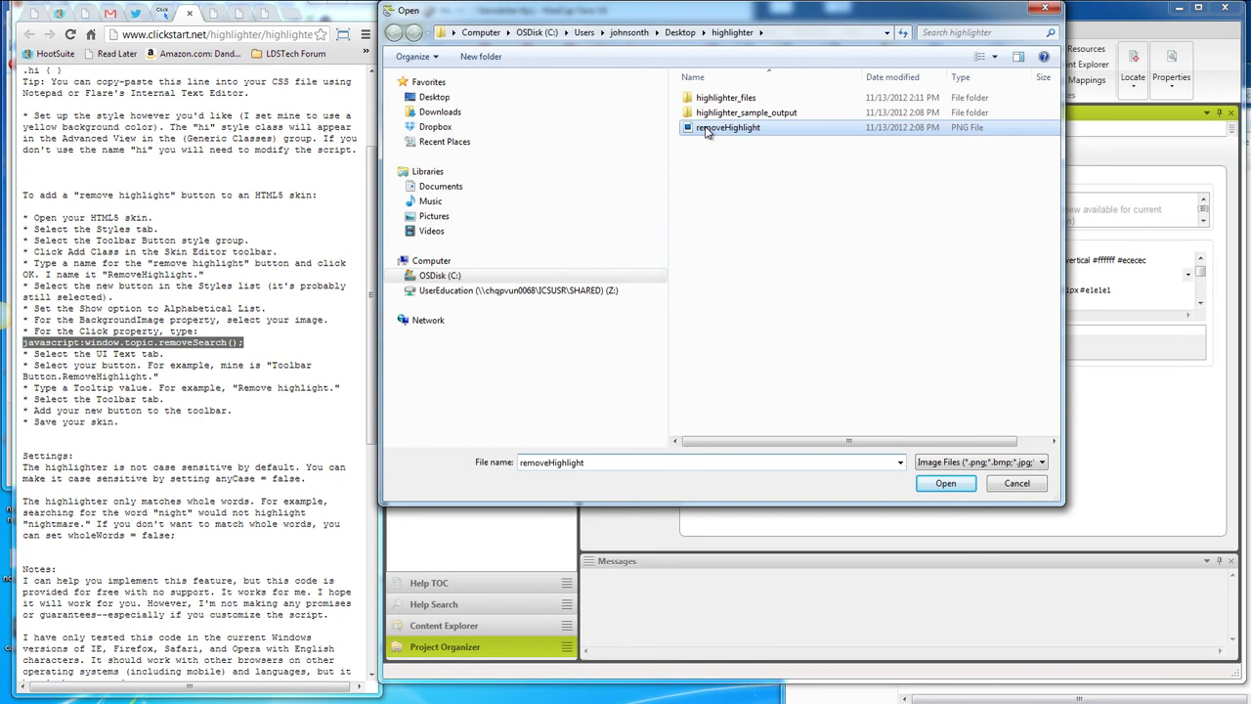
double_click(708, 129)
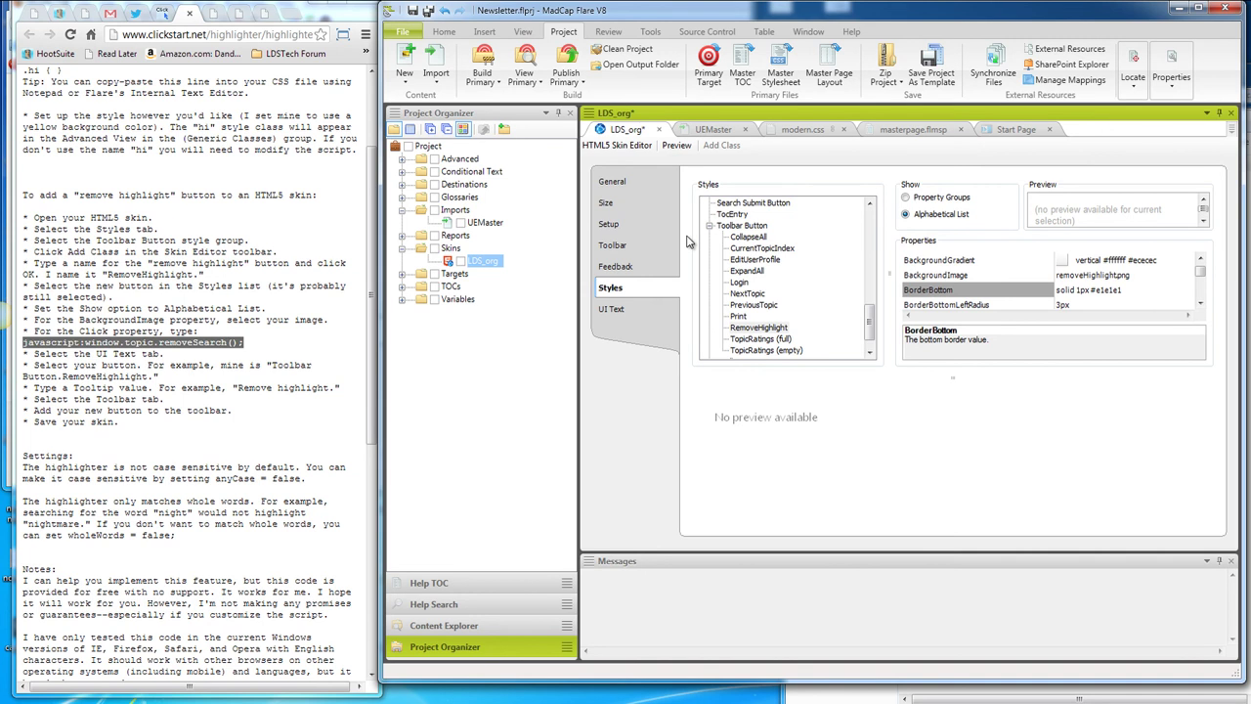
Set the Toolbar Button.RemoveHighlight tooltip to 'Remove Highlight' in UI Text
click(610, 293)
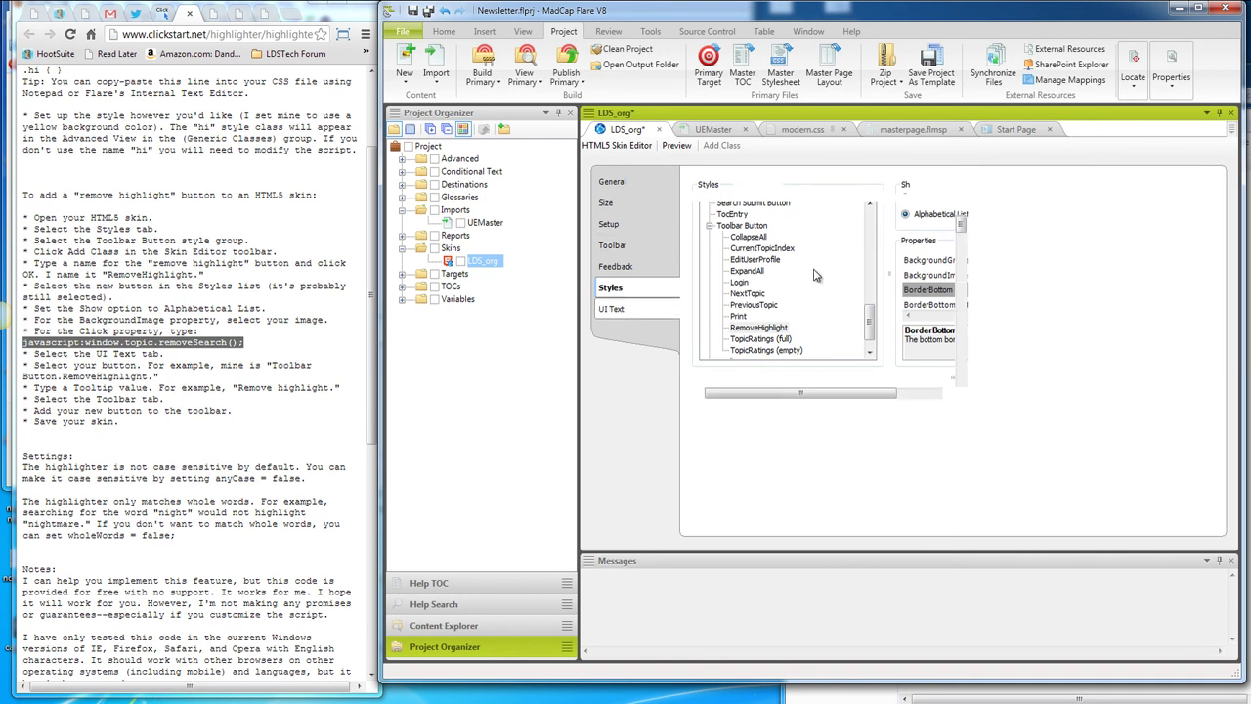
drag(1216, 240, 1220, 481)
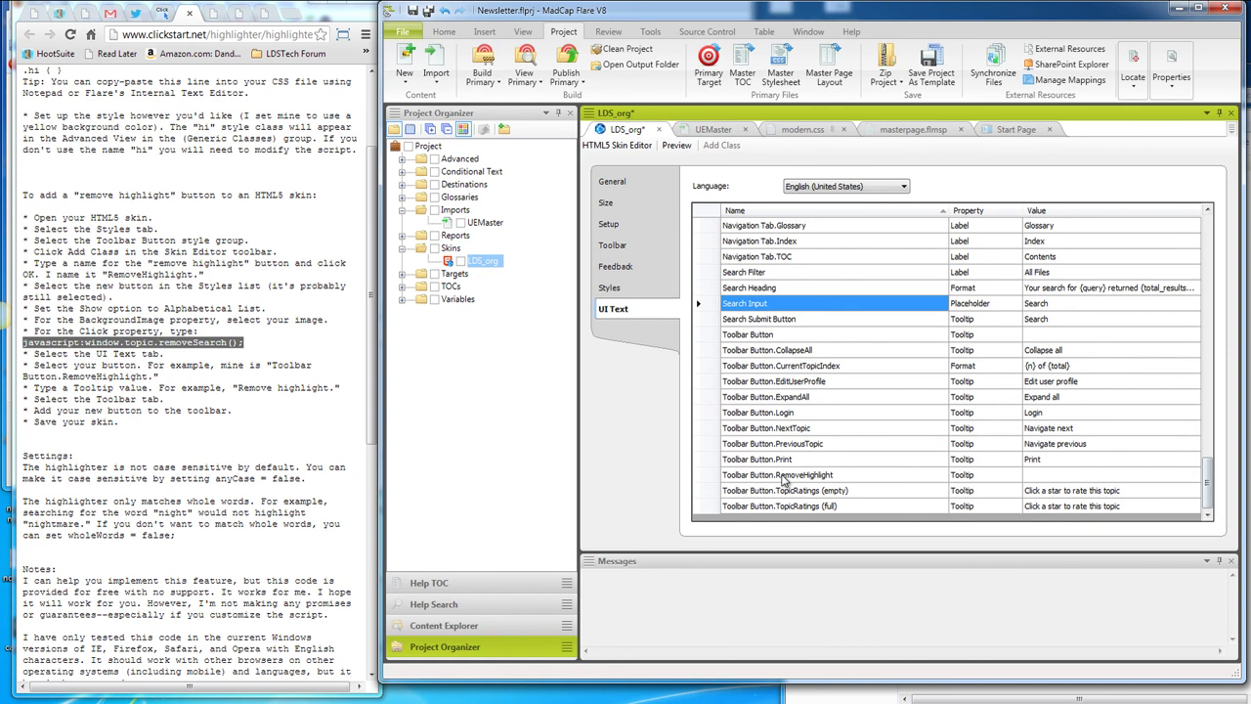
click(1048, 476)
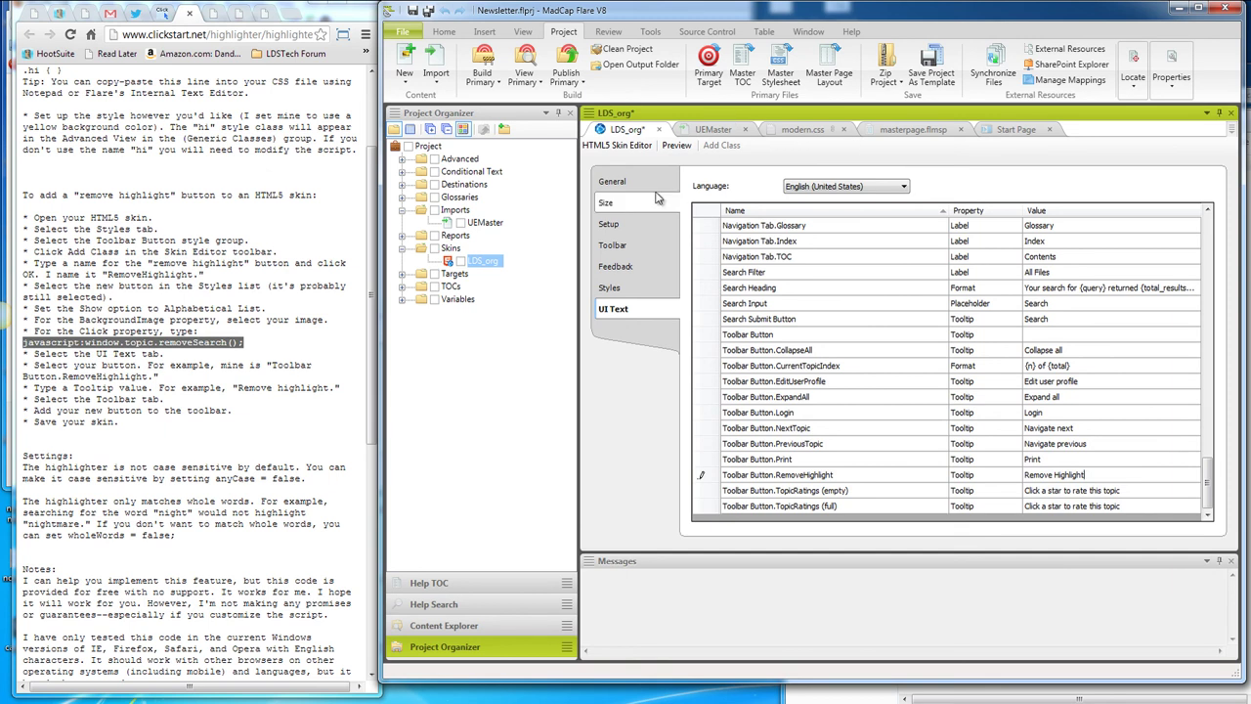
click(635, 245)
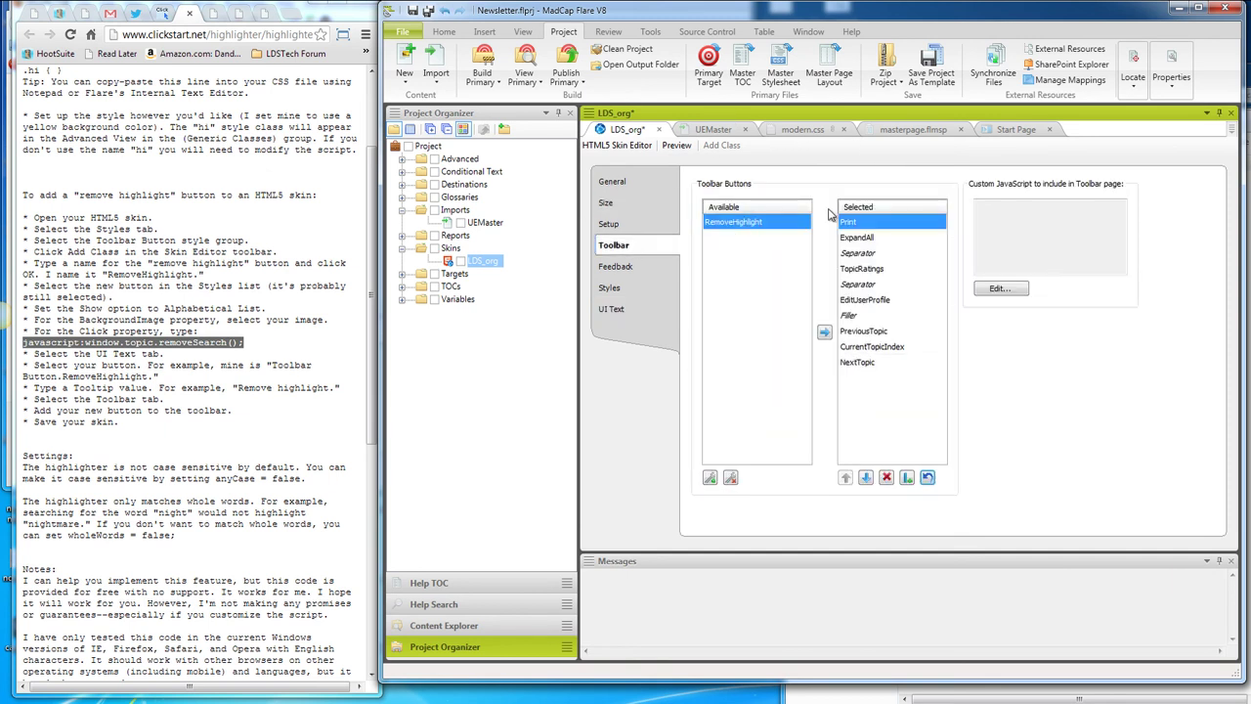
Place RemoveHighlight right after ExpandAll in the skin toolbar, save the skin, and build HTML5
click(824, 334)
click(868, 478)
click(868, 478)
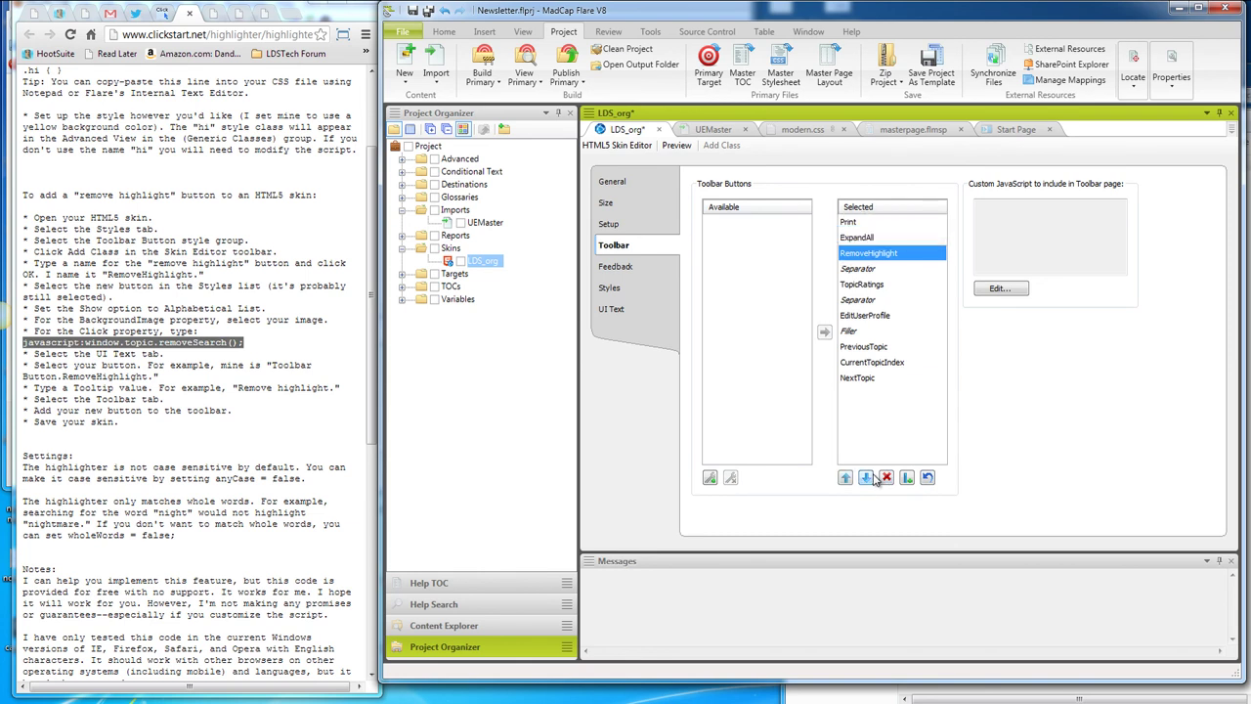
click(414, 10)
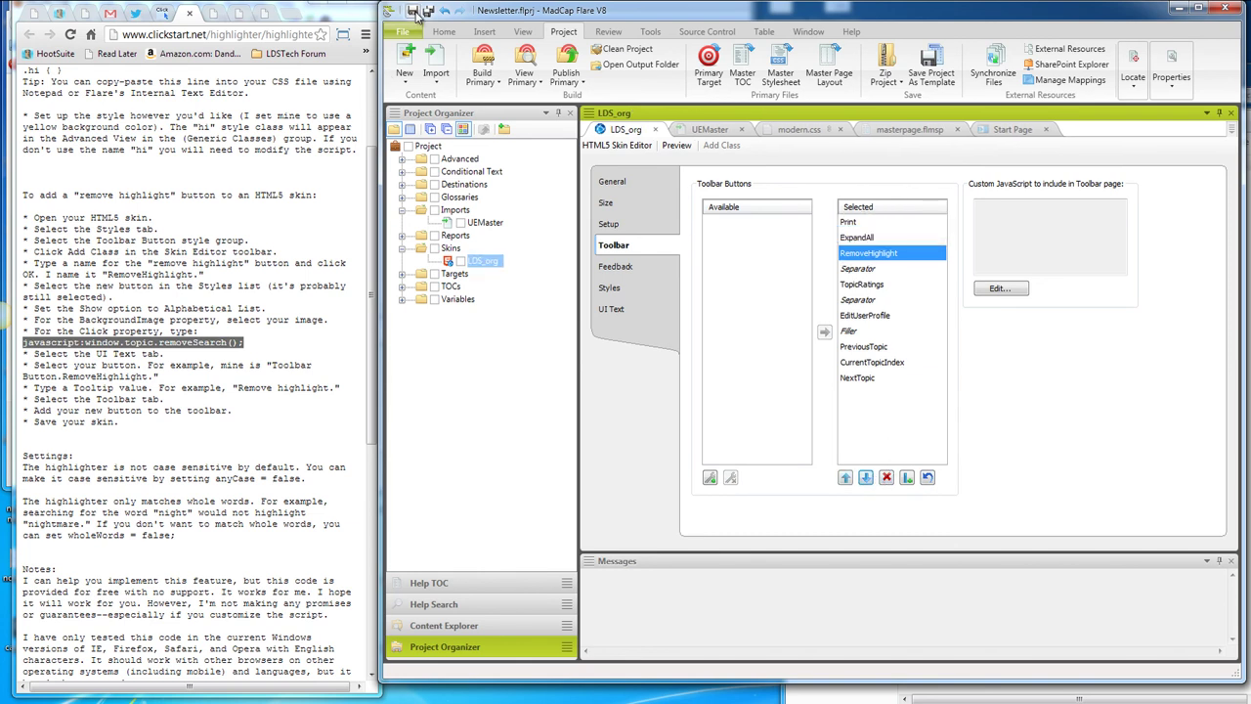
click(500, 84)
click(509, 97)
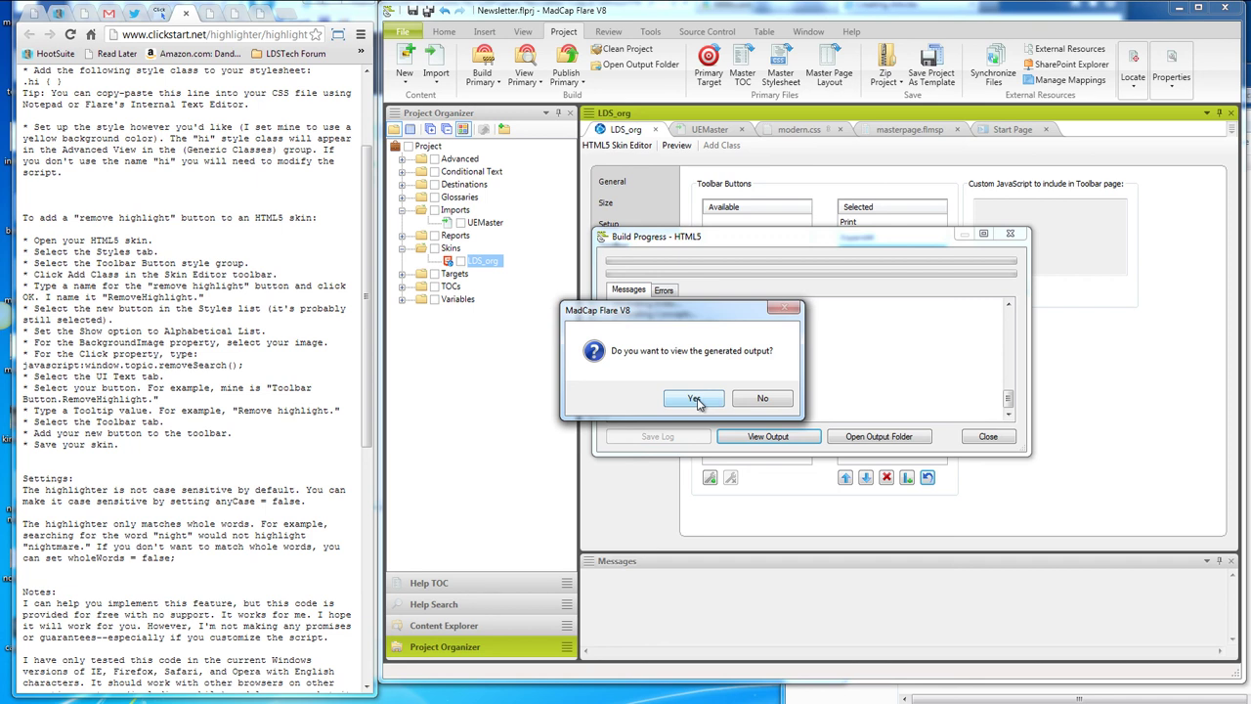
Open the HTML5 output folder's index page in Internet Explorer, allowing its blocked scripts
click(762, 398)
click(879, 436)
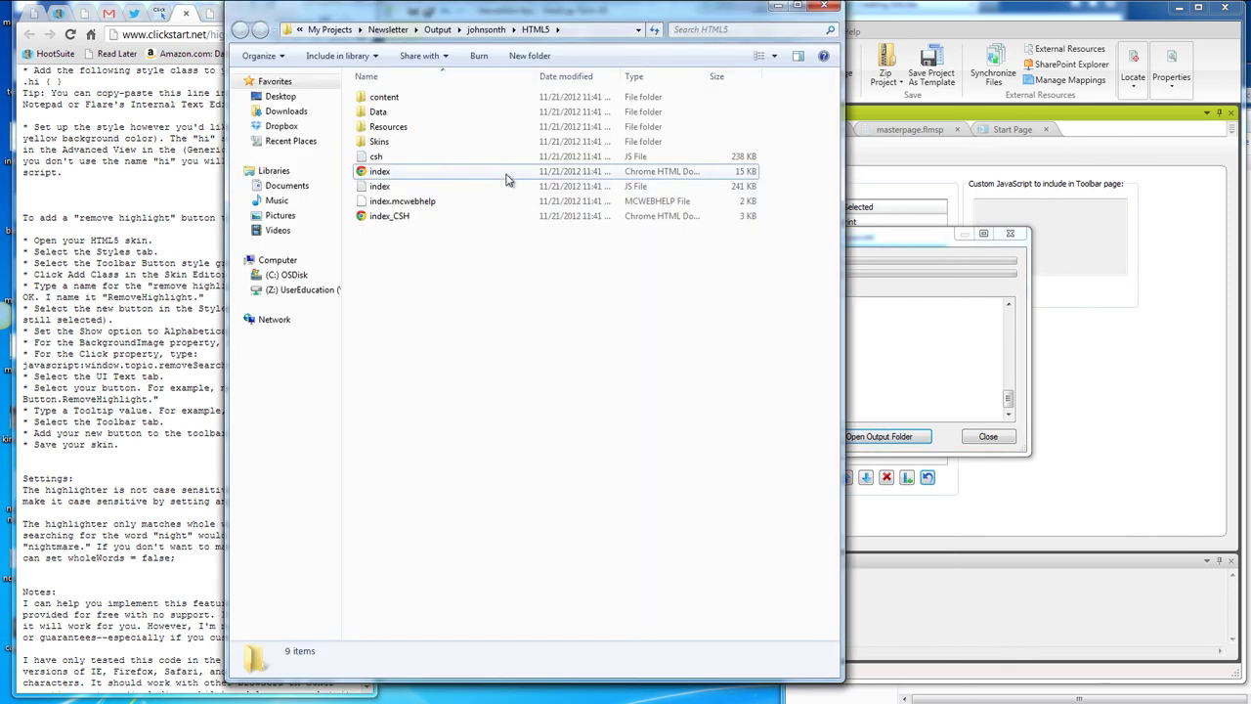
right_click(381, 173)
mouse_move(447, 227)
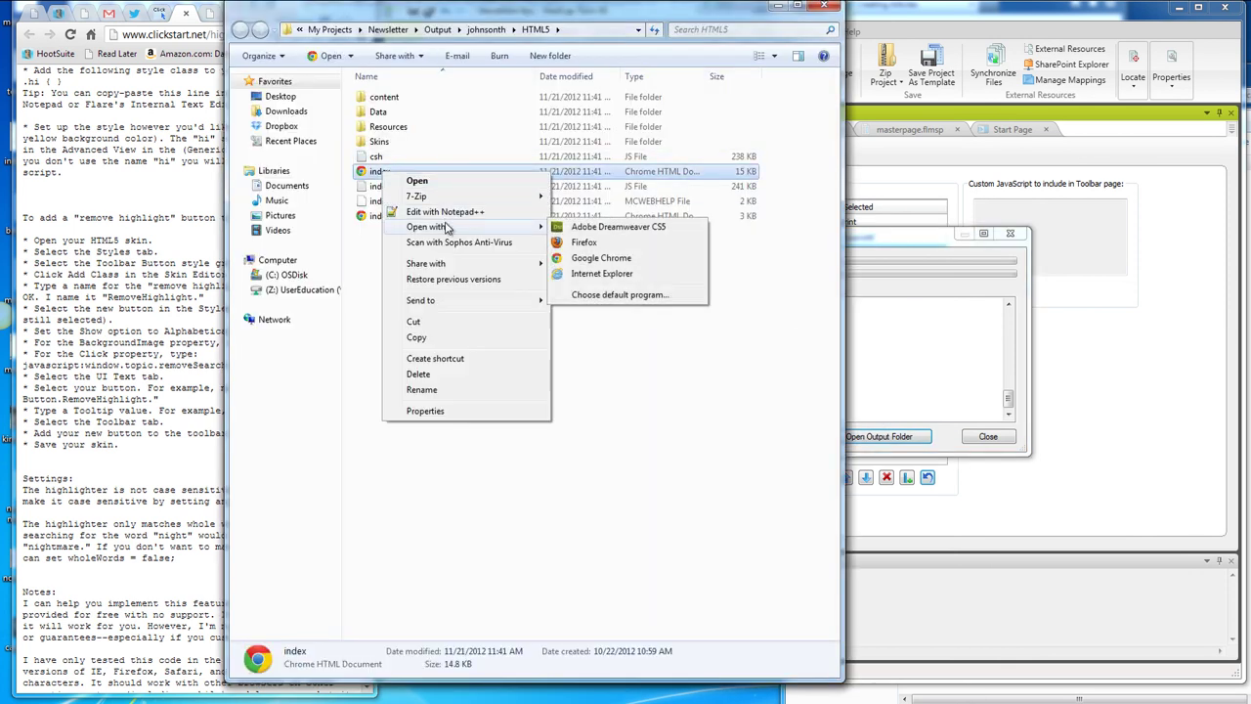
click(583, 272)
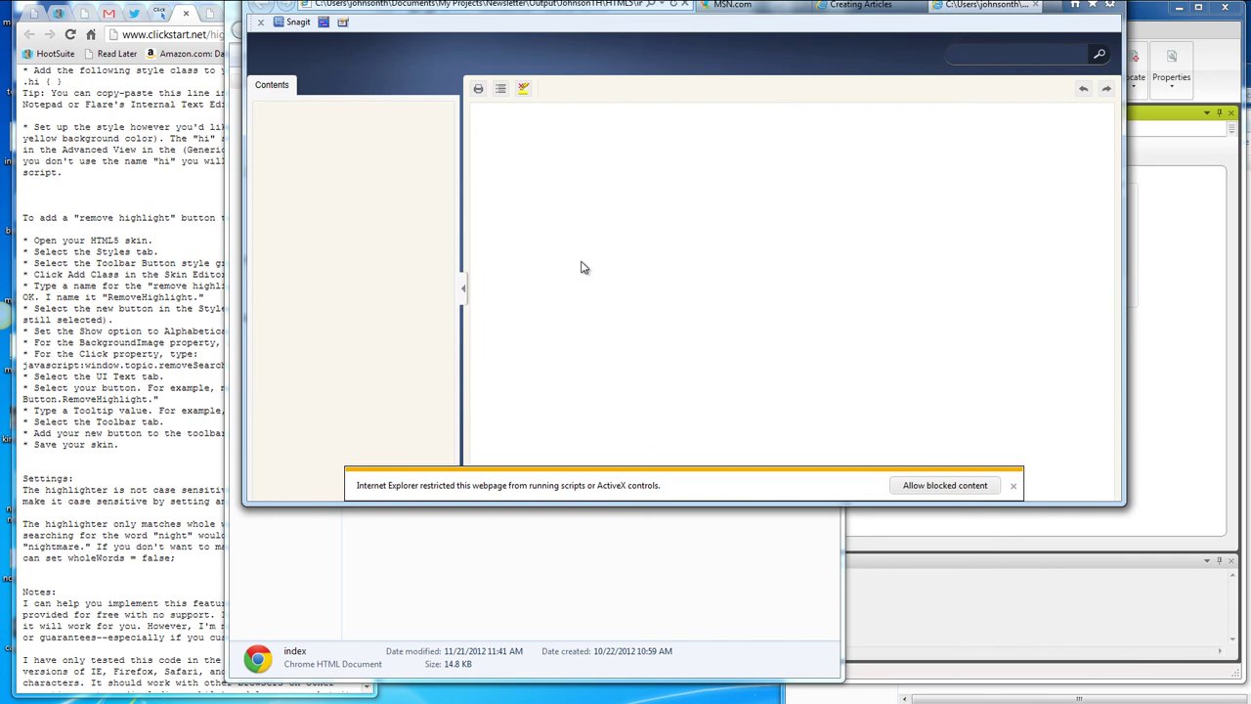
click(946, 486)
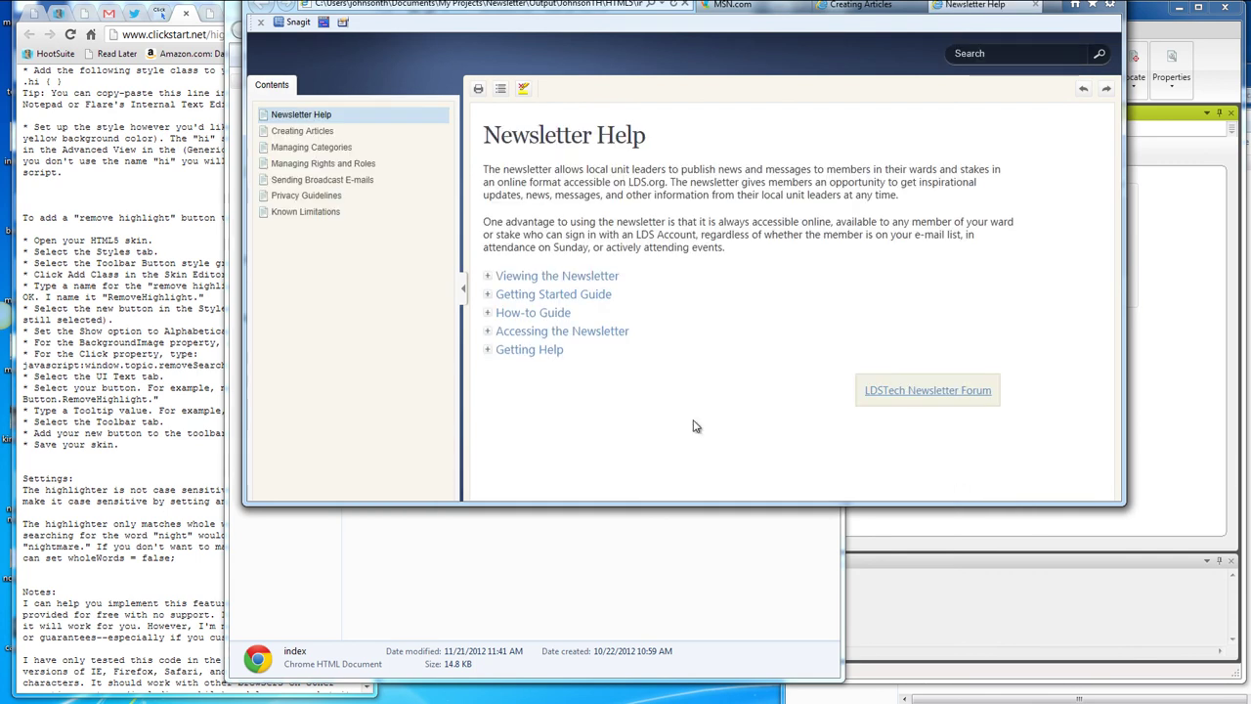
Search the help for 'articles'
click(973, 57)
text(articles)
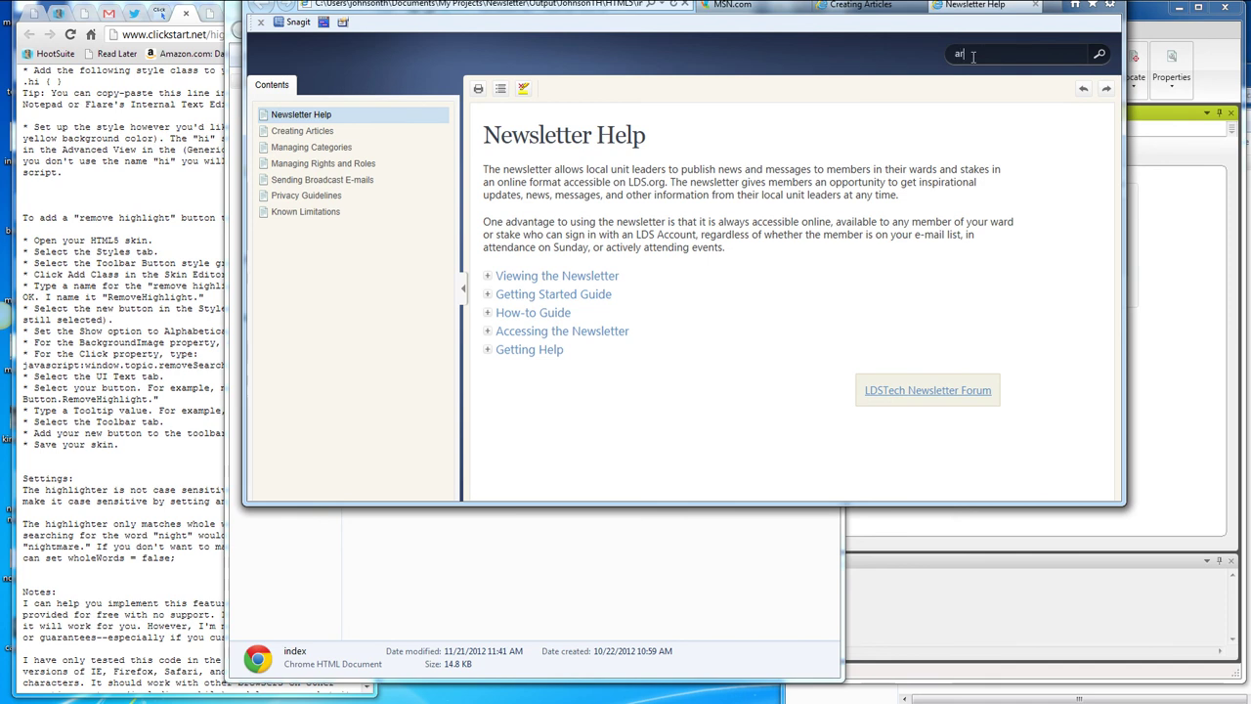
key(Return)
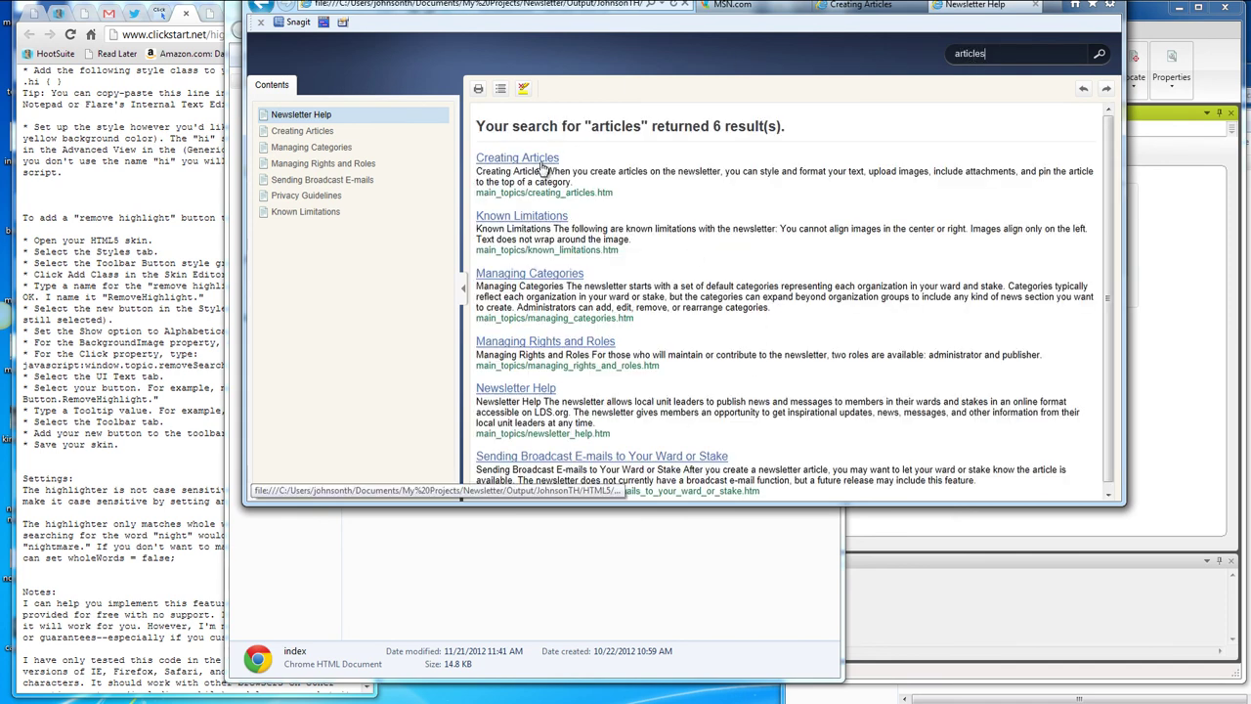
Open the Creating Articles result and expand all its sections to review the highlighted terms
click(535, 158)
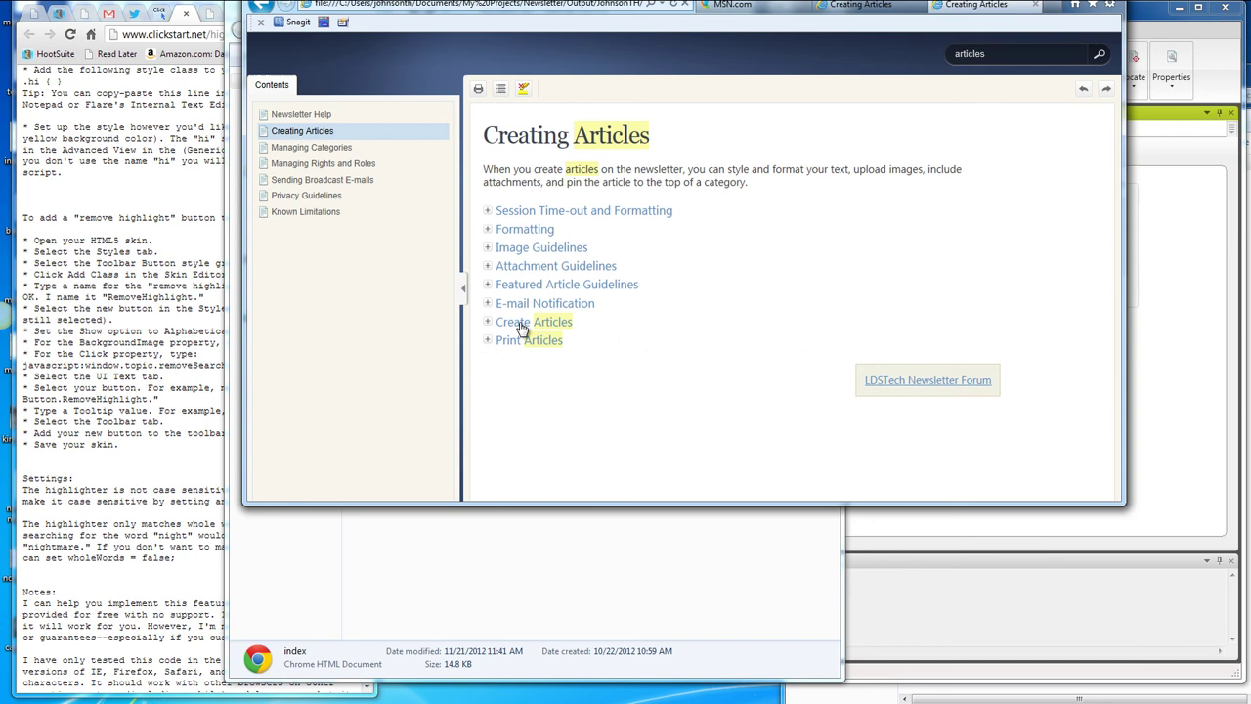
click(499, 89)
scroll(657, 185, down, 12)
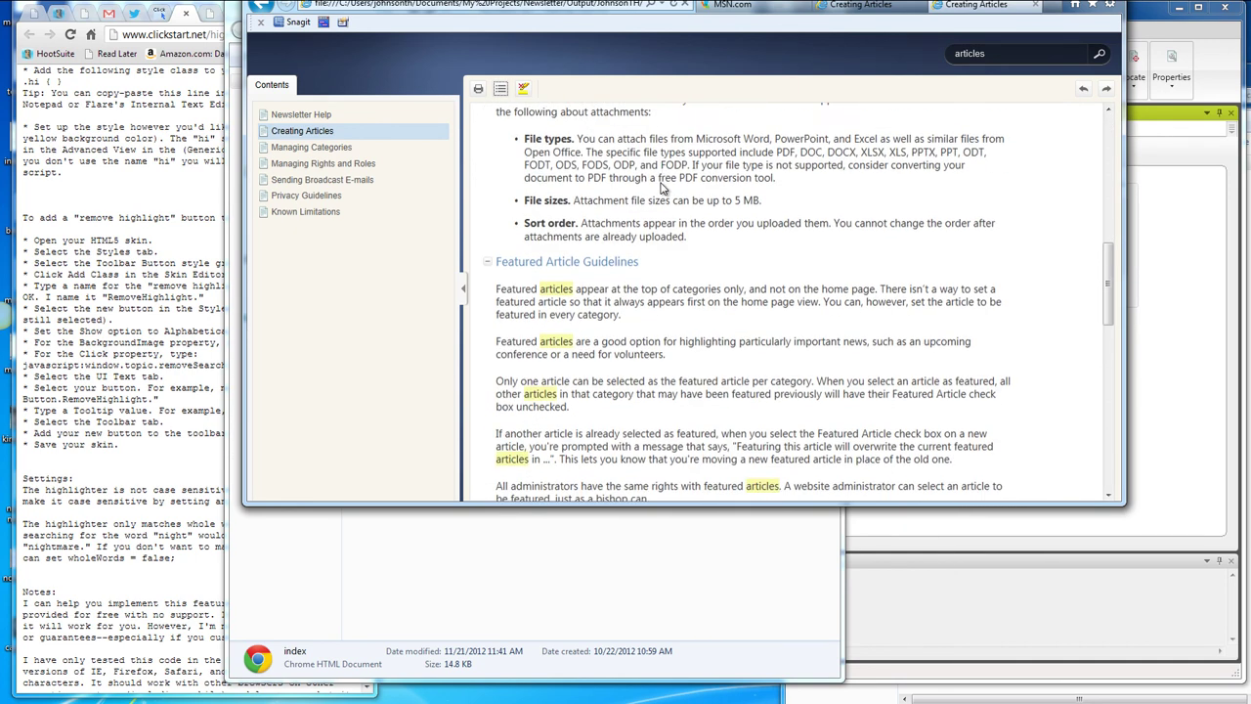
scroll(727, 330, down, 5)
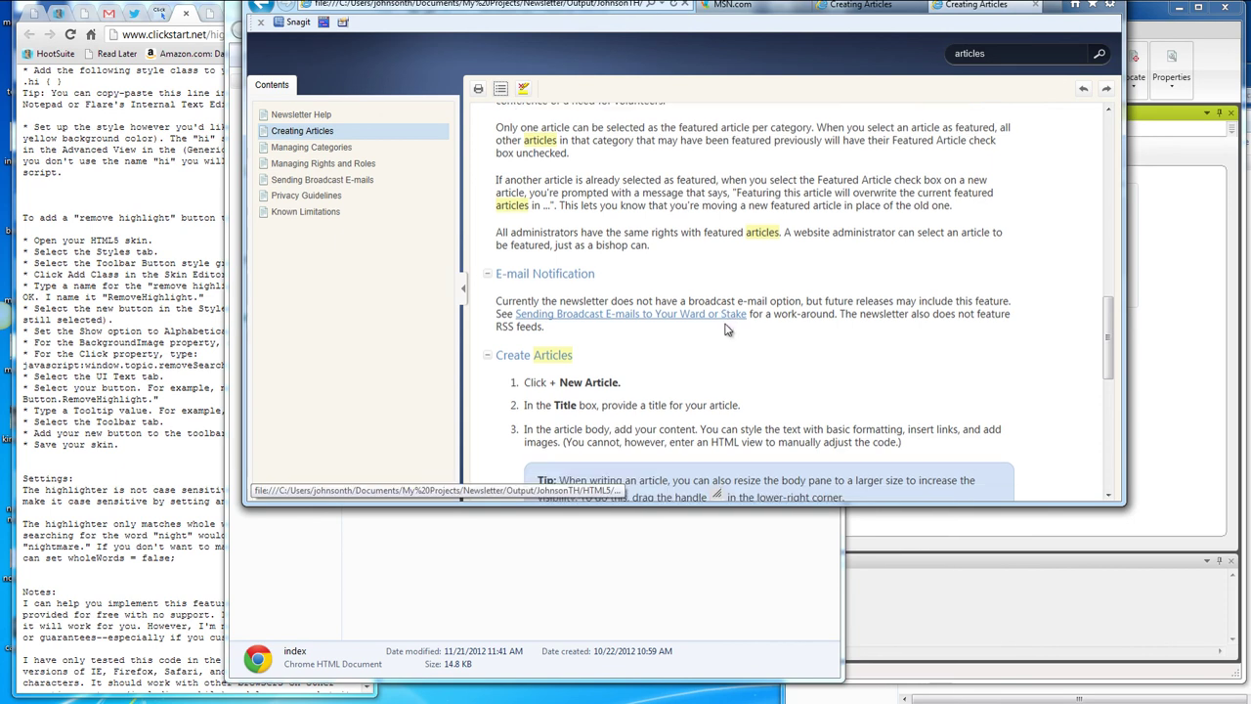
scroll(727, 329, down, 3)
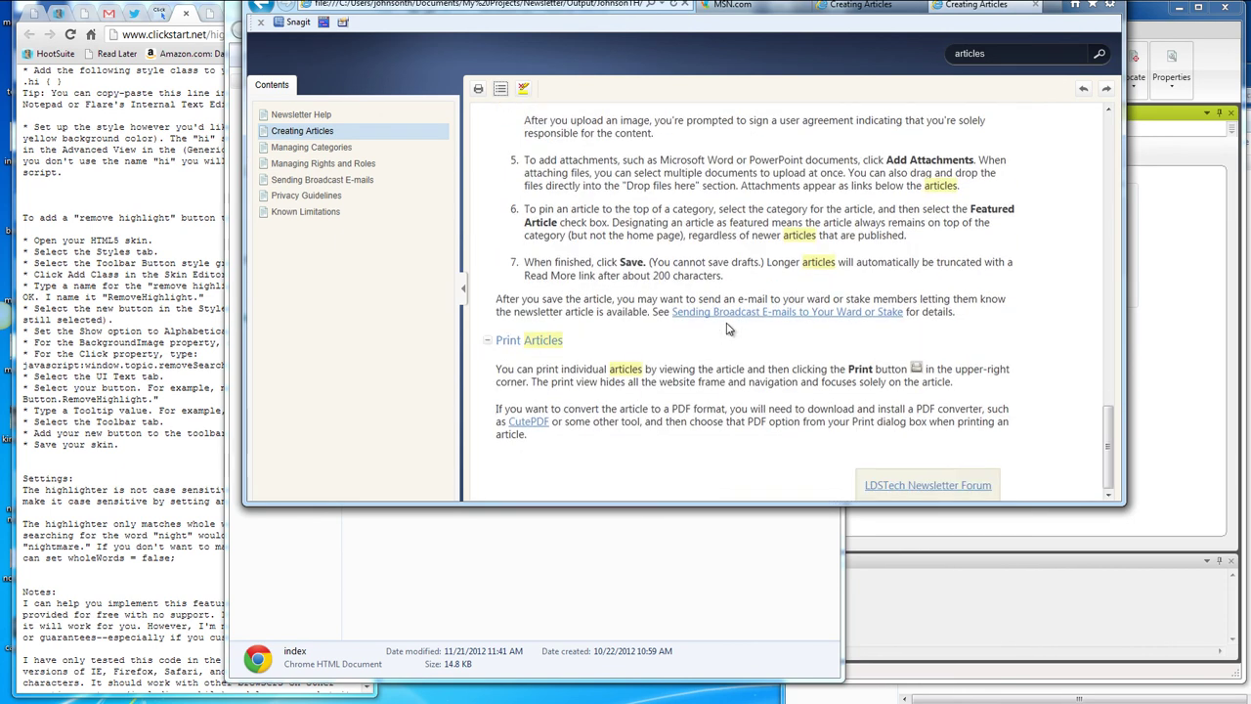
scroll(726, 330, up, 10)
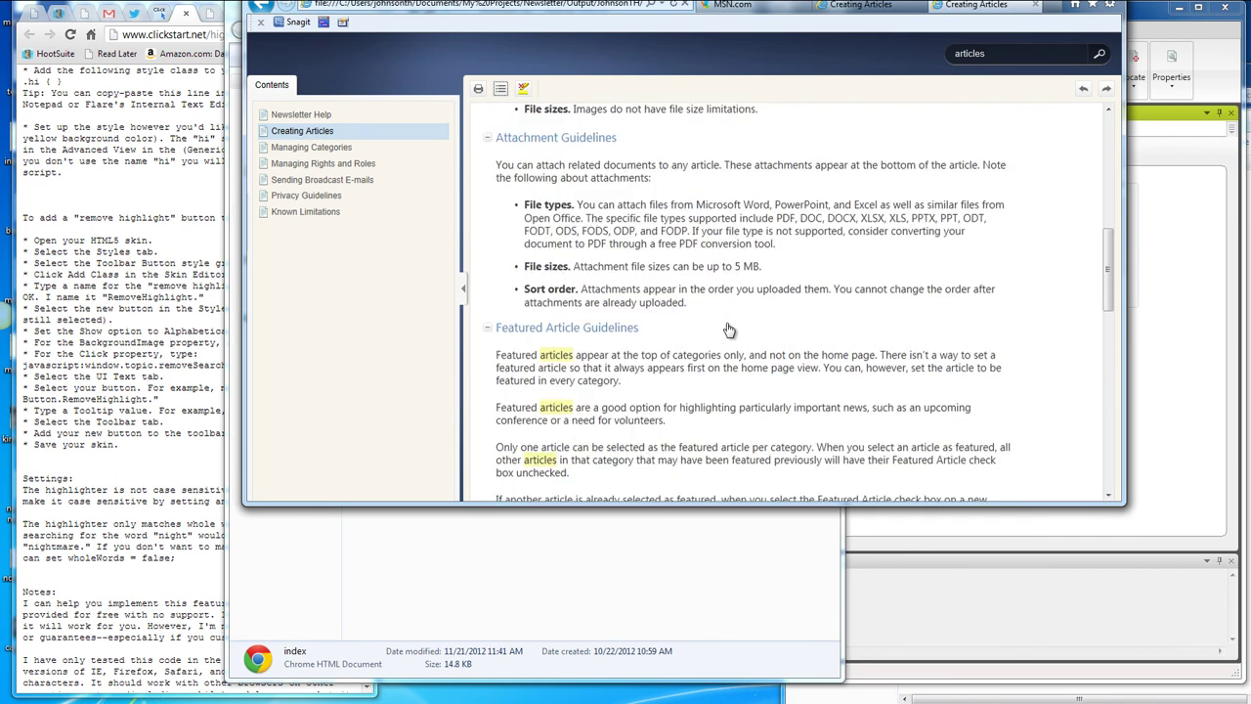
scroll(729, 330, up, 3)
scroll(729, 329, up, 4)
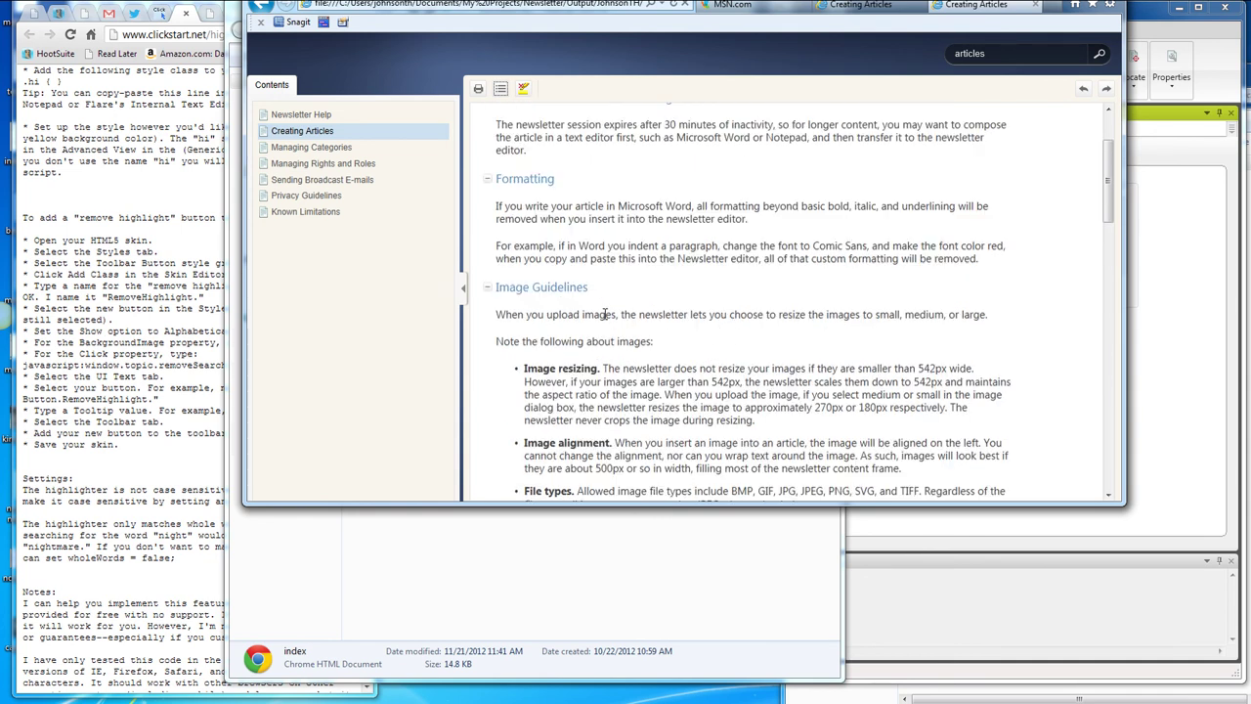
click(195, 82)
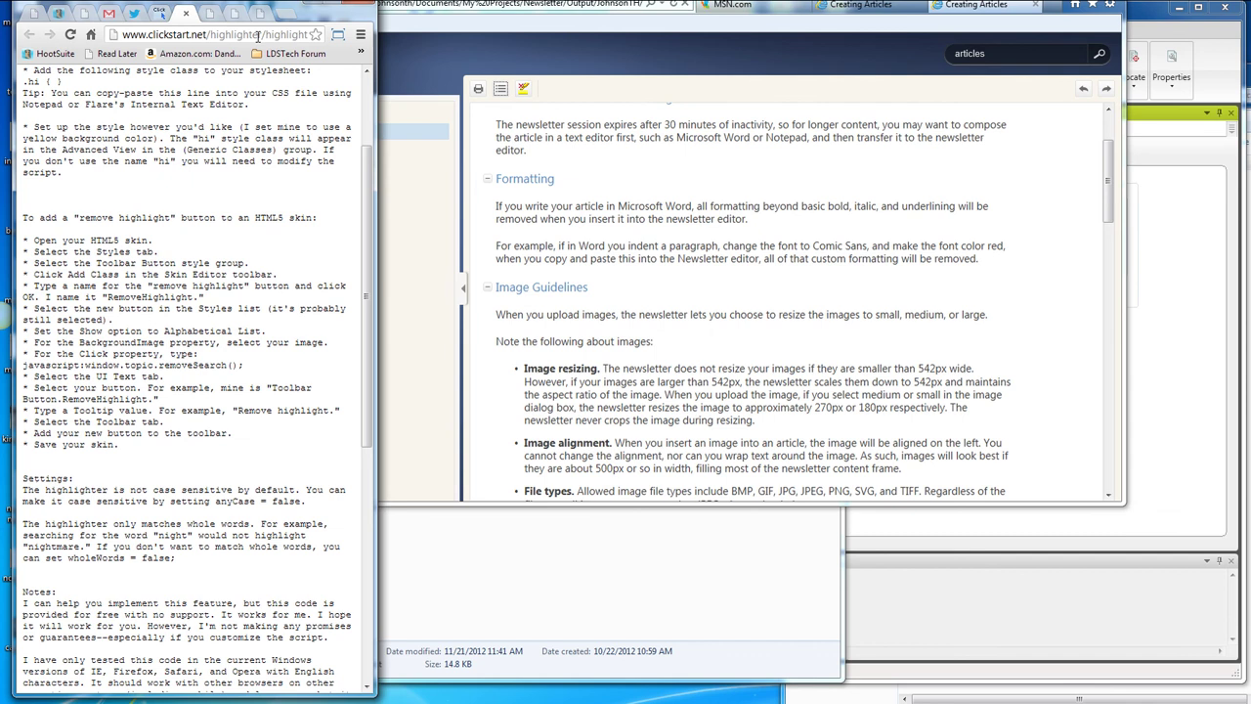
drag(260, 36, 114, 35)
key(ctrl+c)
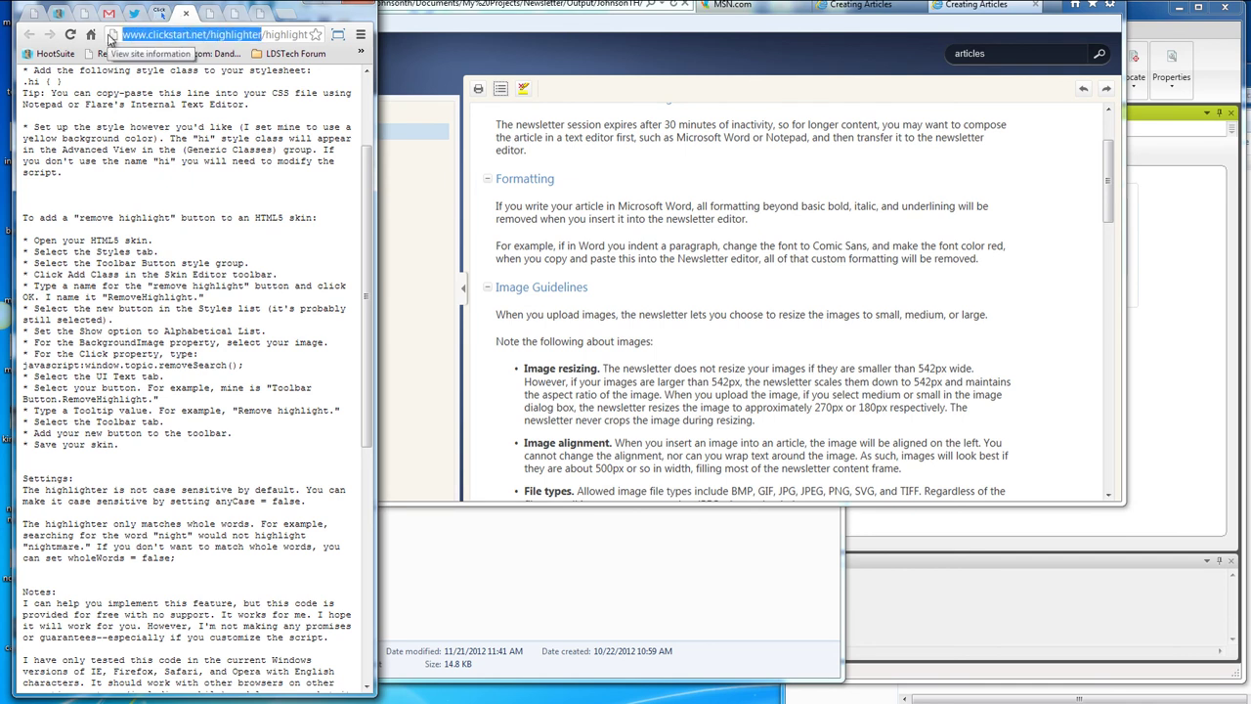
click(753, 6)
key(ctrl+v)
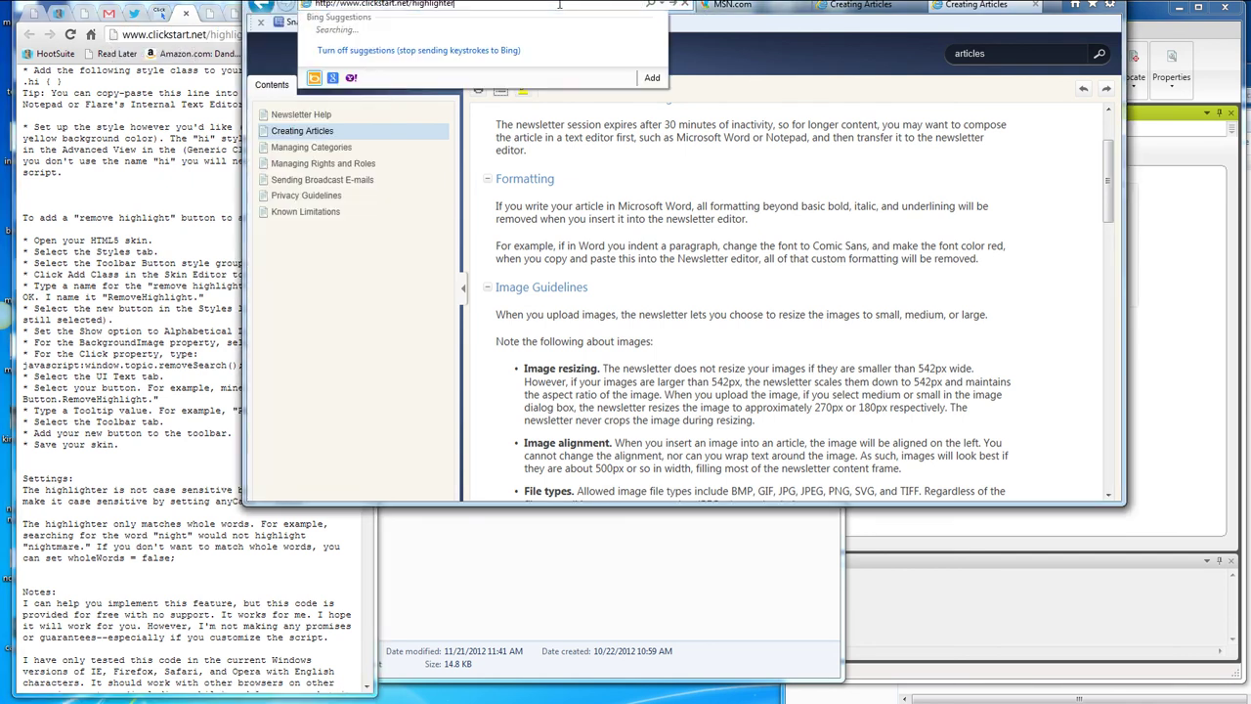
key(Return)
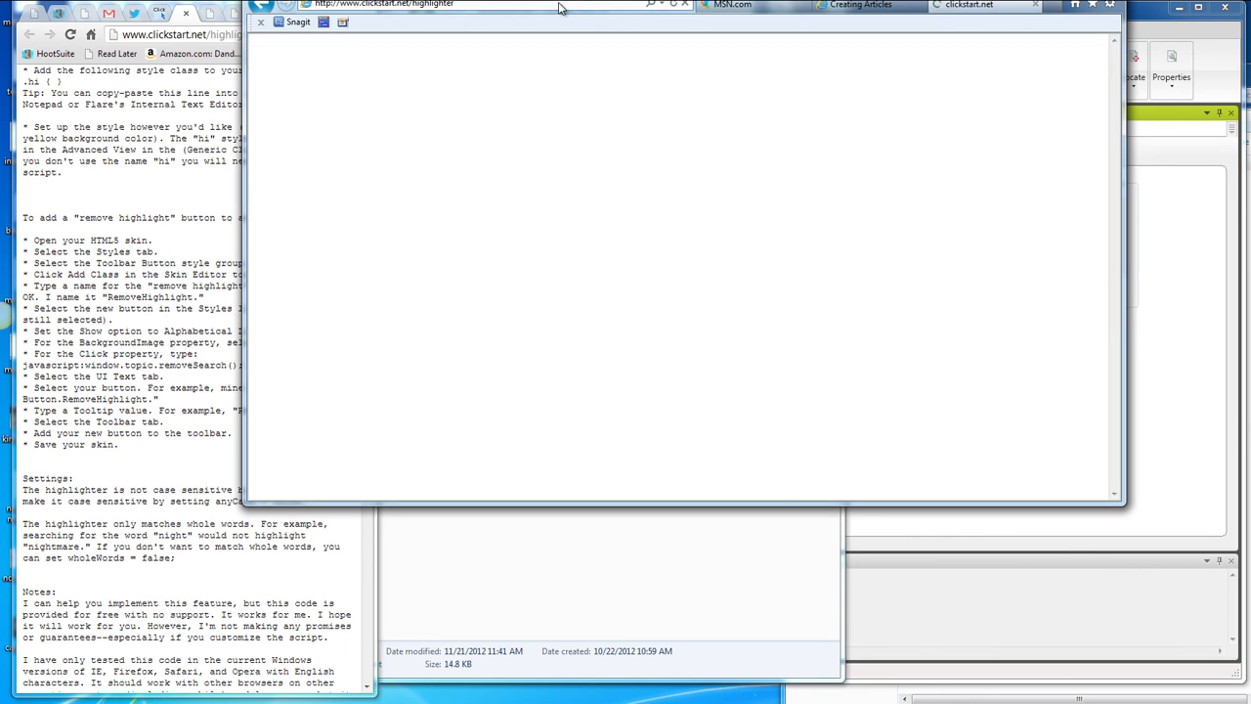